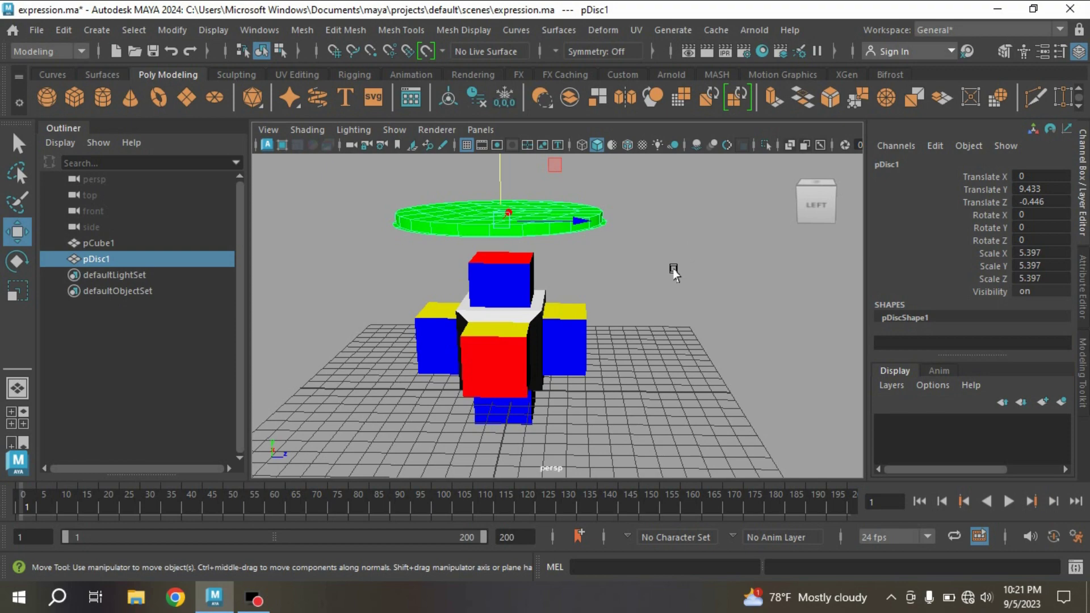
Step: Select pCube1 and pDisc1 together and apply Modify > Freeze Transformations
{"action": "mouse_move", "coordinate": [683, 271]}
{"action": "left_mouse_down", "text": "alt"}
{"action": "mouse_move", "coordinate": [657, 308]}
{"action": "mouse_move", "coordinate": [699, 330]}
{"action": "left_mouse_up", "text": "alt"}
{"action": "left_click", "coordinate": [518, 347]}
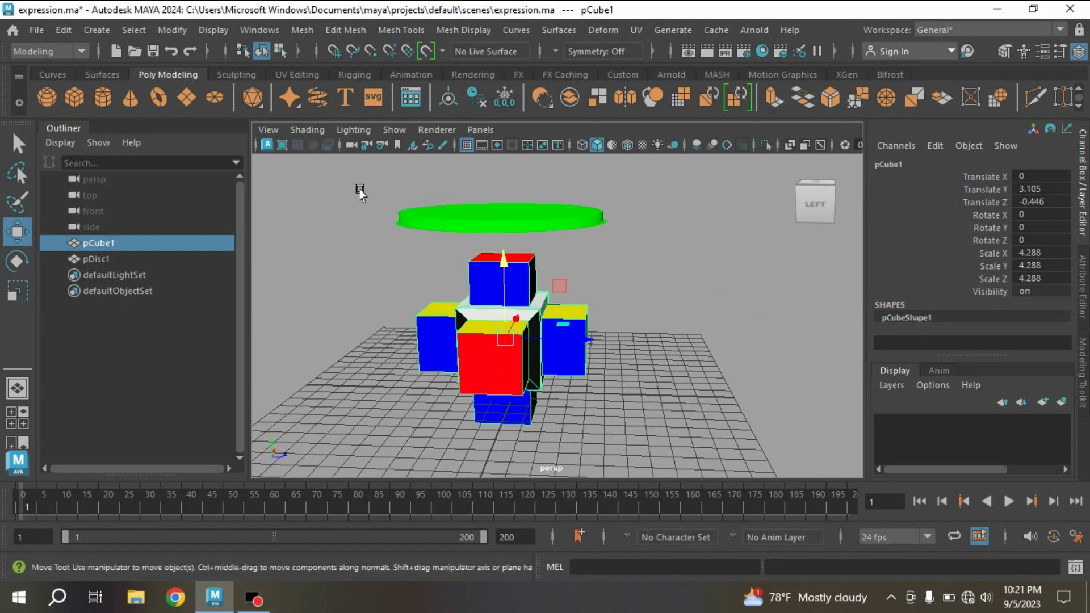
{"action": "left_click_drag", "start_coordinate": [361, 189], "coordinate": [592, 404]}
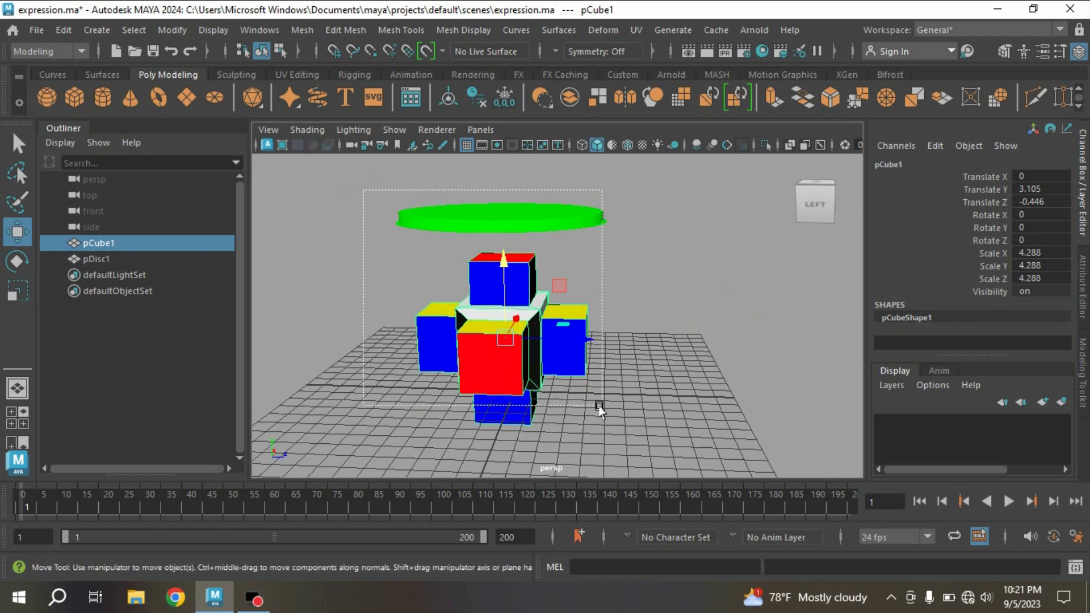
{"action": "left_click", "coordinate": [171, 31]}
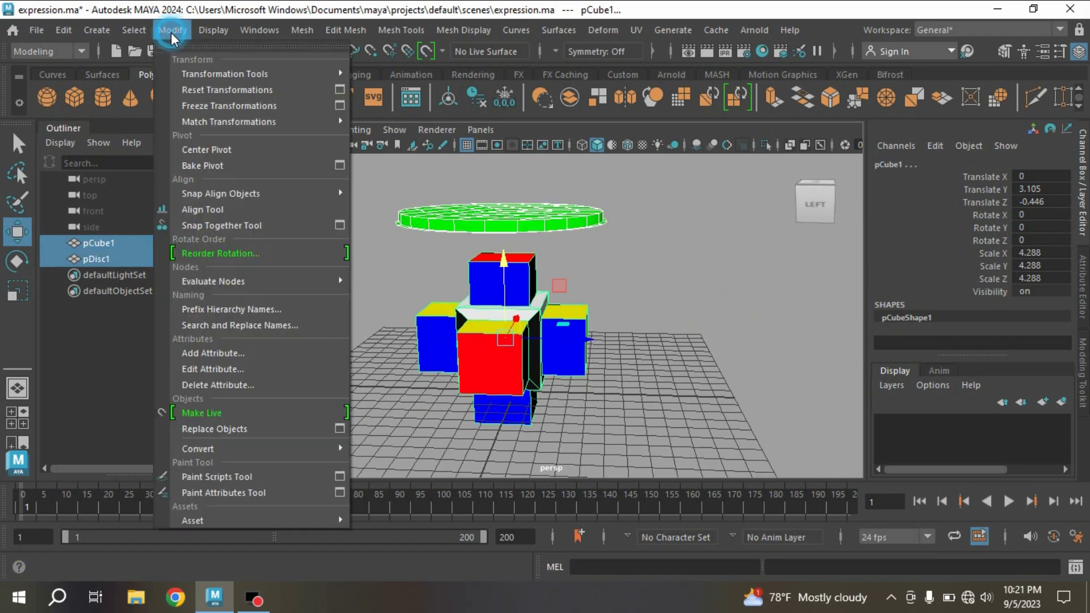
{"action": "left_click", "coordinate": [202, 105]}
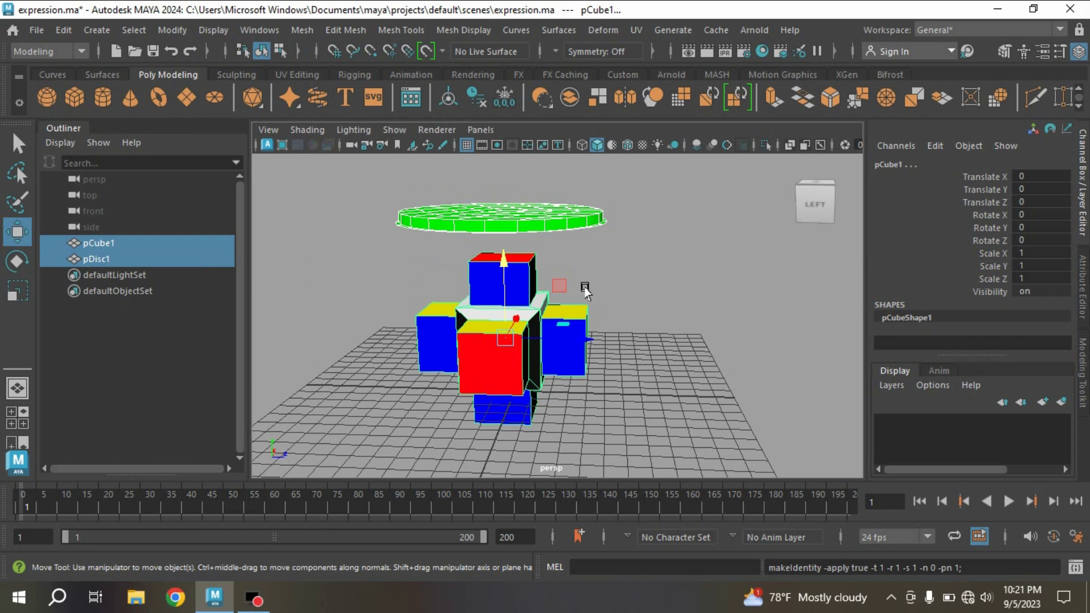
Step: Open the Expression Editor from Animation Editors and check its Select Filter menu
{"action": "left_click", "coordinate": [269, 31]}
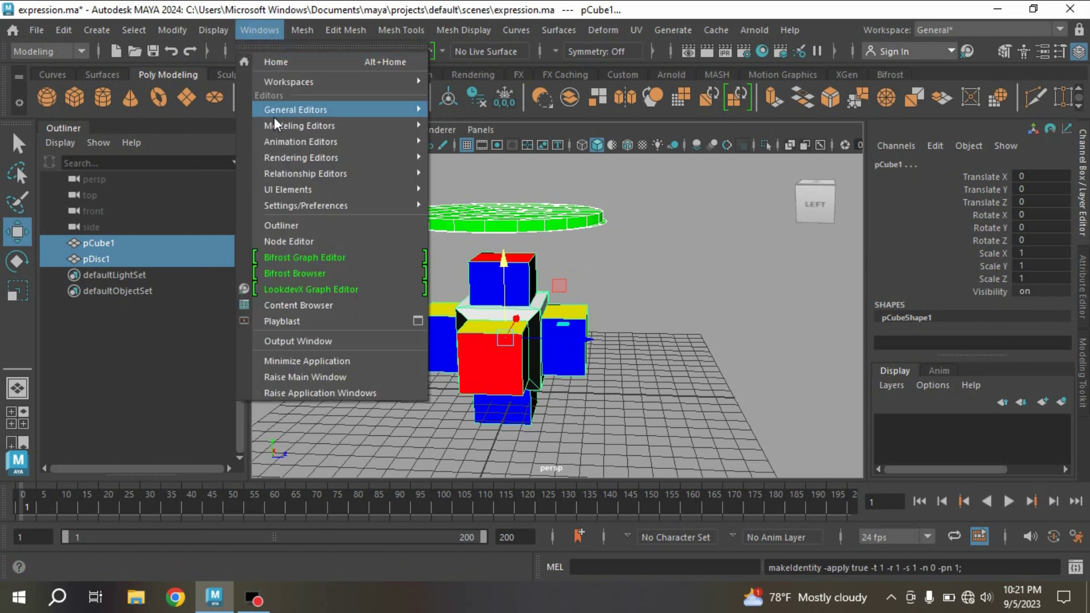
{"action": "mouse_move", "coordinate": [300, 142]}
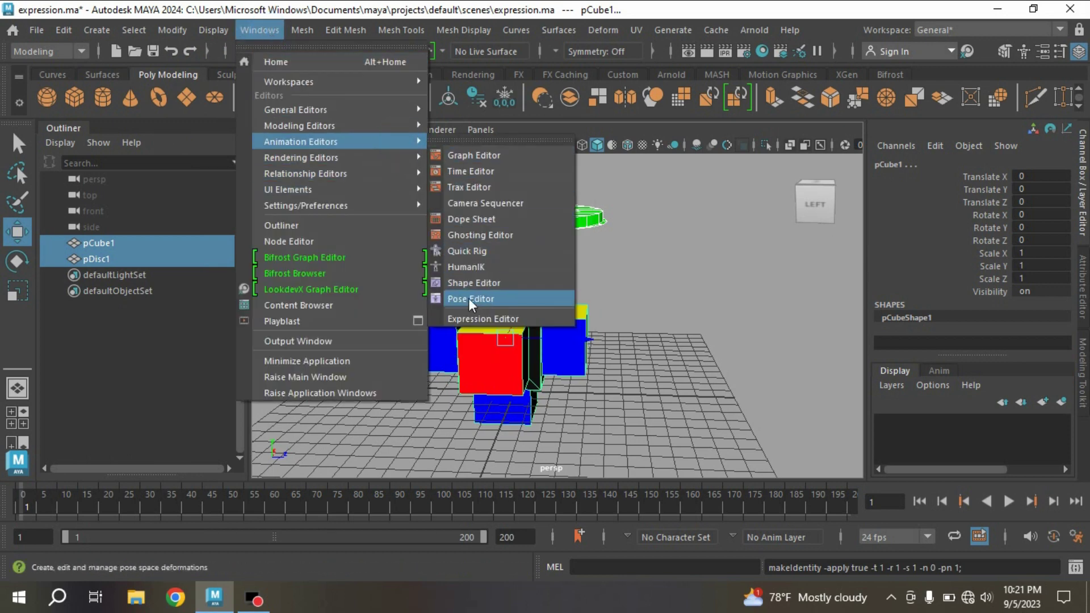
{"action": "left_click", "coordinate": [484, 317]}
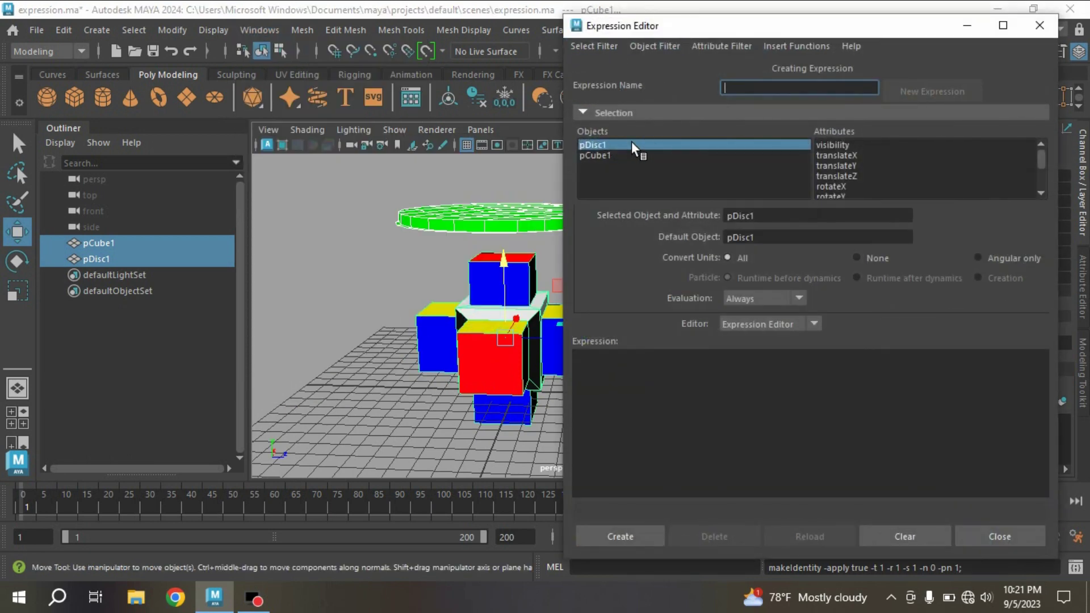
{"action": "left_click", "coordinate": [583, 48]}
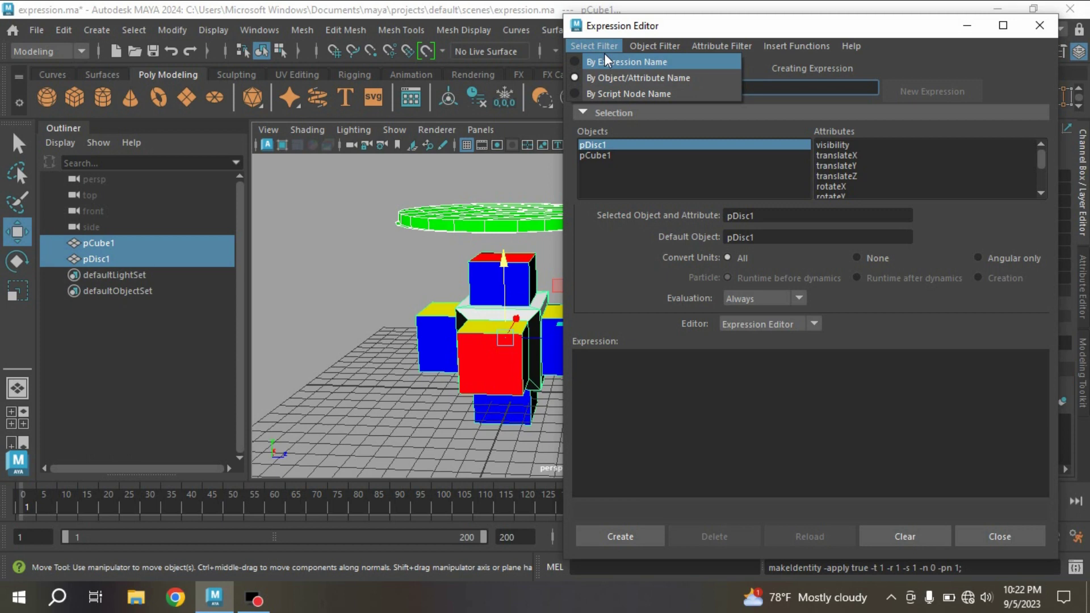
{"action": "left_click", "coordinate": [592, 41]}
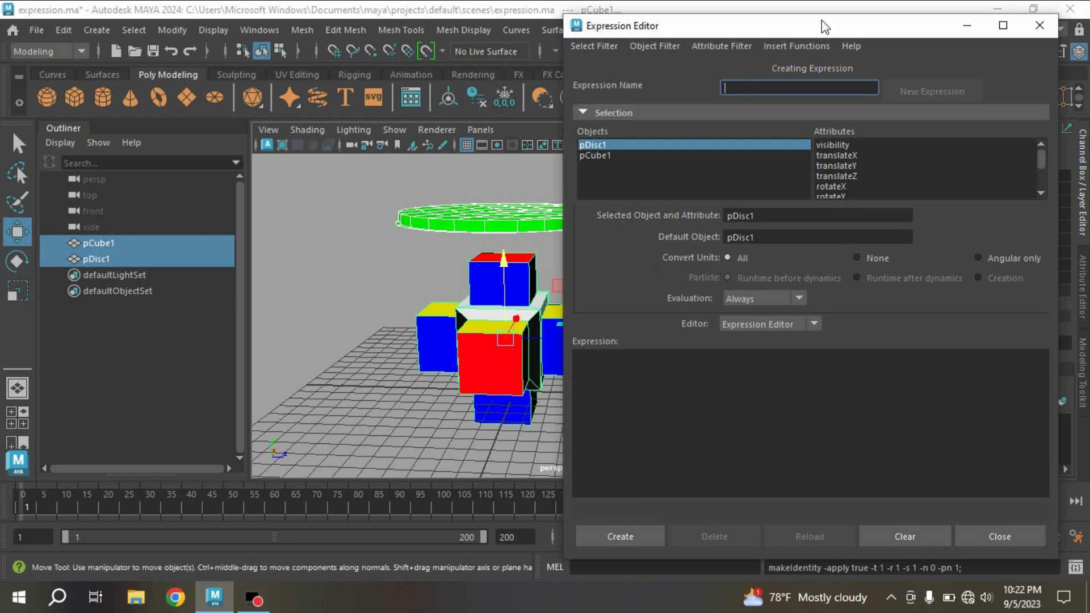
Step: Minimize the Expression Editor and rename pDisc1 to D
{"action": "left_click", "coordinate": [969, 26]}
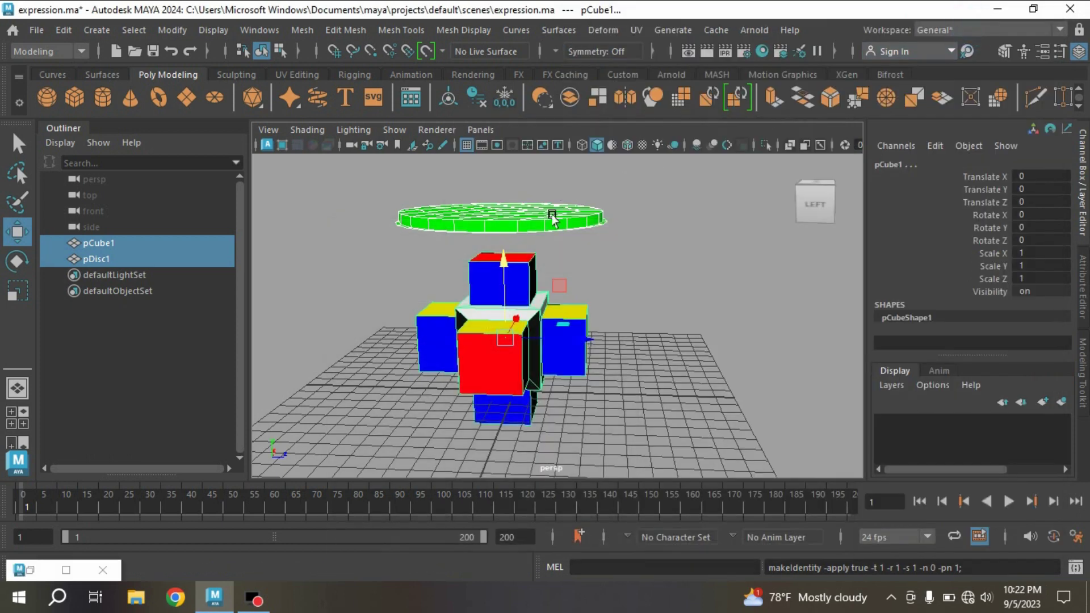
{"action": "left_click", "coordinate": [552, 218]}
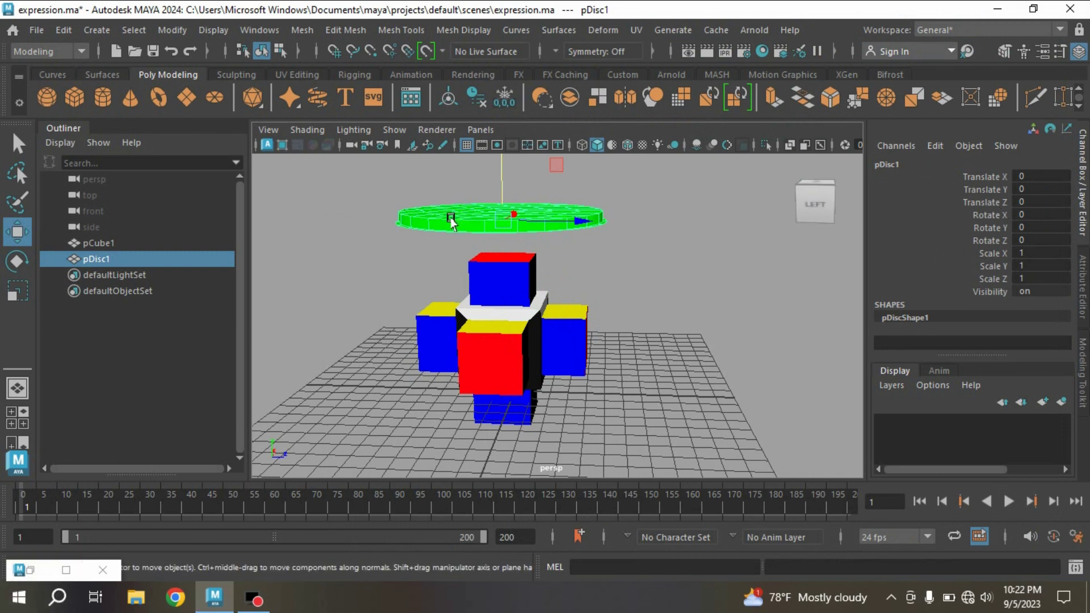
{"action": "left_click", "coordinate": [885, 166]}
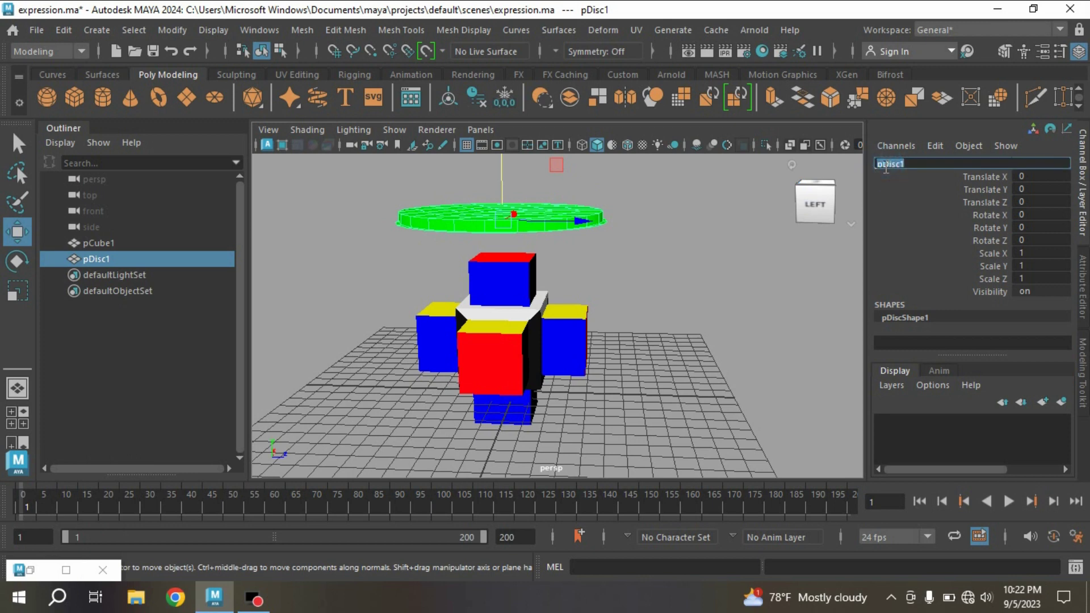
{"action": "type", "text": "Di"}
{"action": "key", "text": "Return"}
Step: Rename pCube1 to C, correcting a mistyped name
{"action": "left_click", "coordinate": [493, 346]}
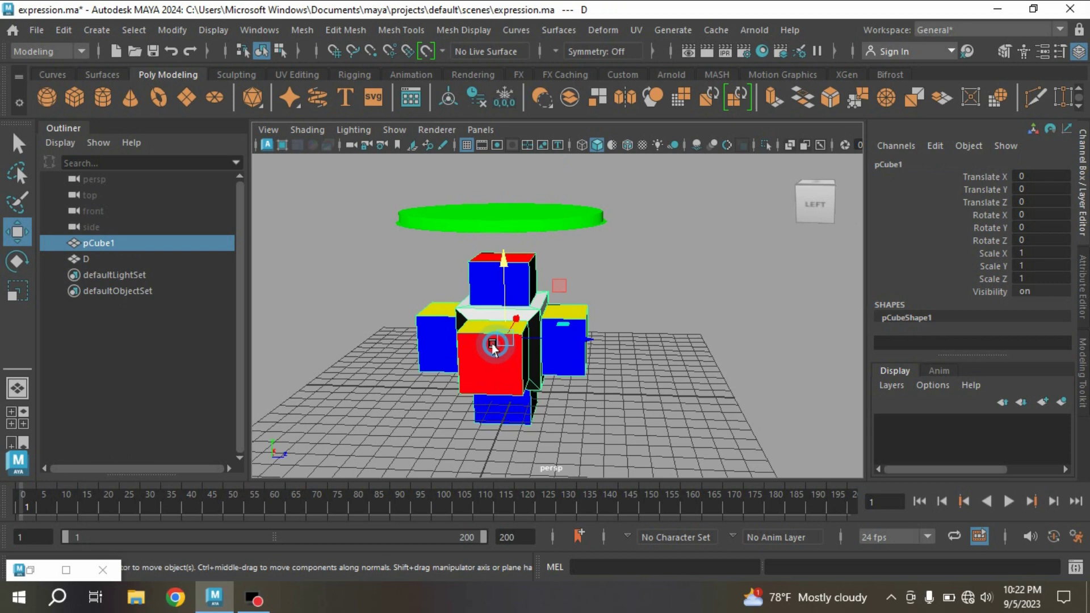
{"action": "left_click", "coordinate": [890, 162]}
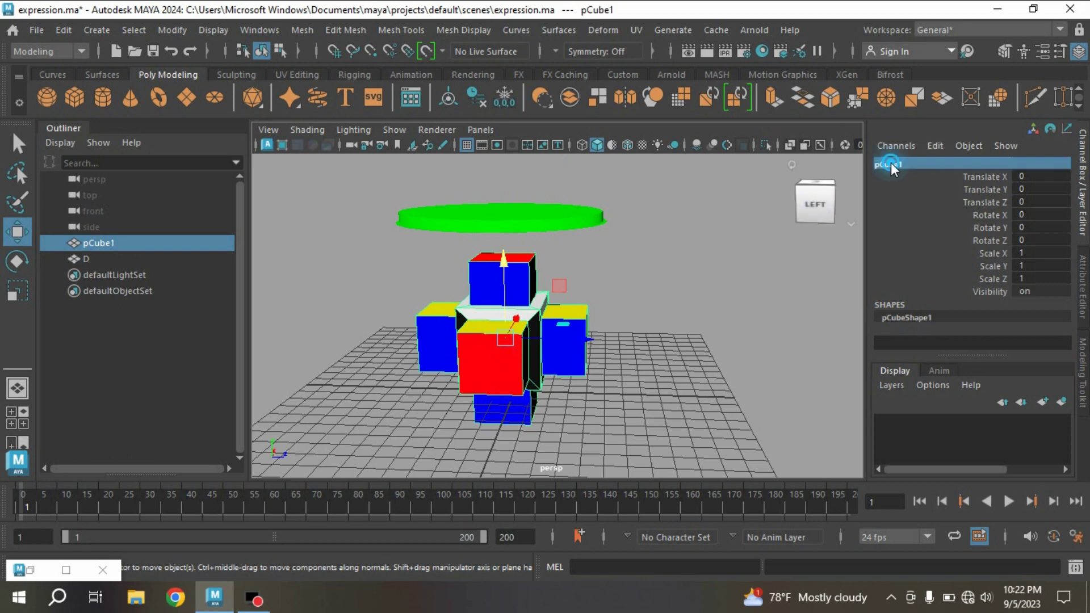
{"action": "type", "text": "d"}
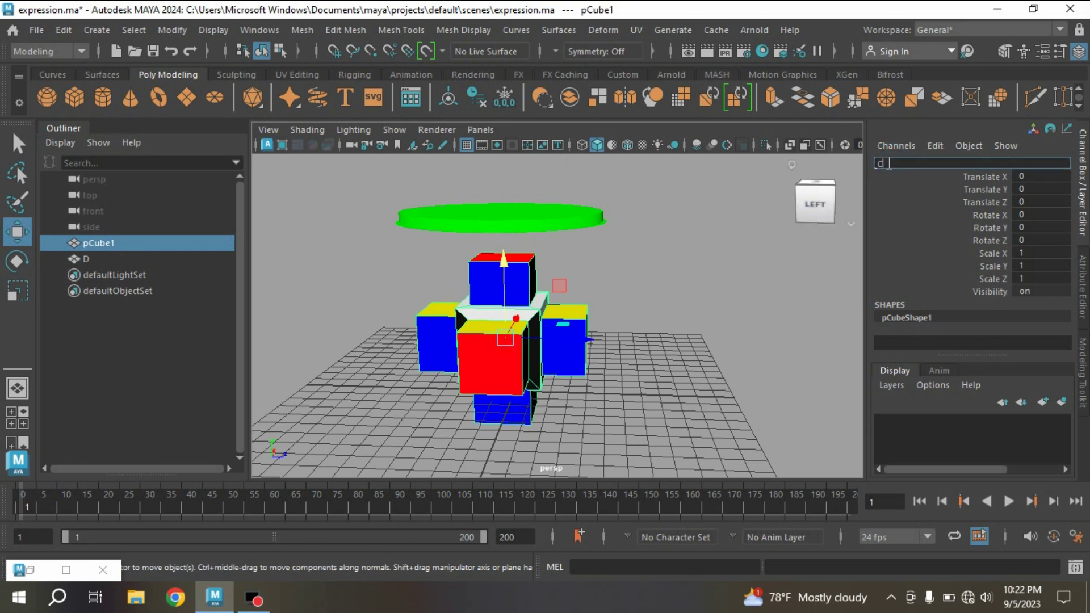
{"action": "key", "text": "BackSpace"}
{"action": "type", "text": "C"}
{"action": "key", "text": "Return"}
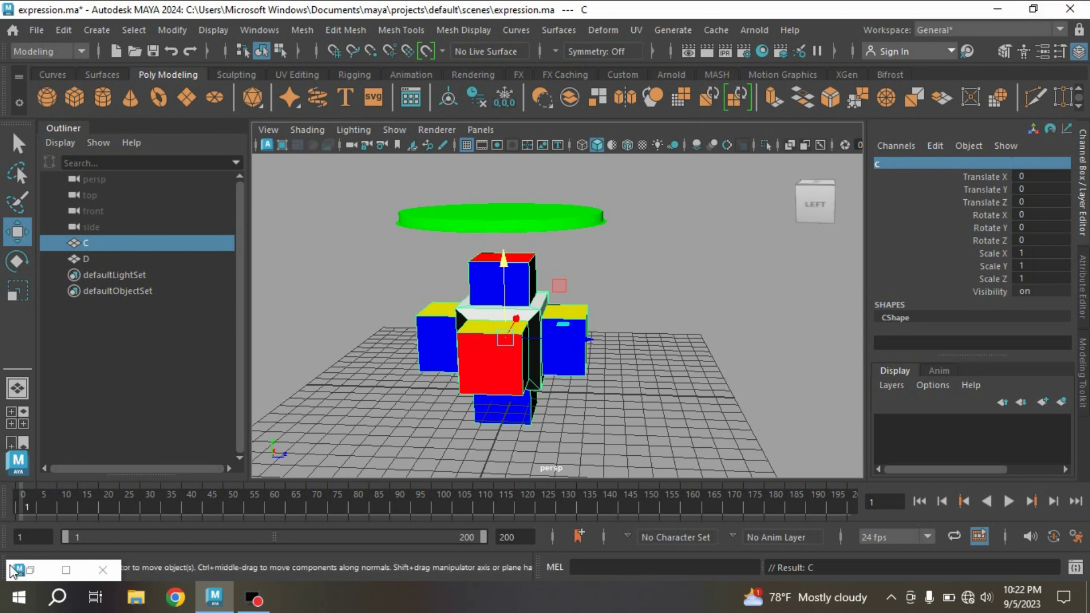
Step: Load disc D into the Expression Editor, then minimize the editor
{"action": "left_click", "coordinate": [31, 569]}
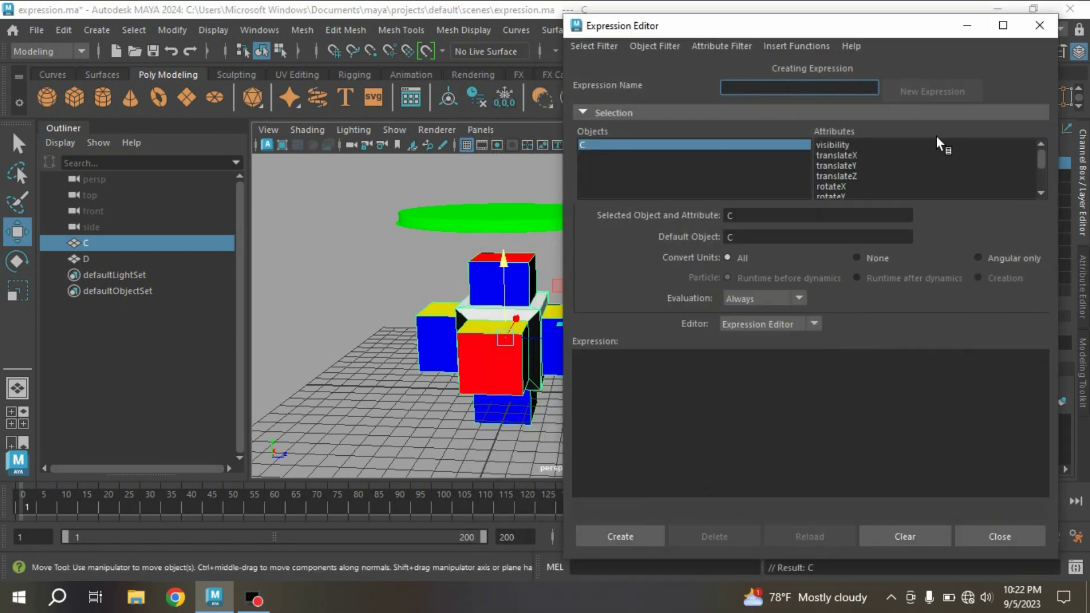
{"action": "left_click", "coordinate": [483, 223]}
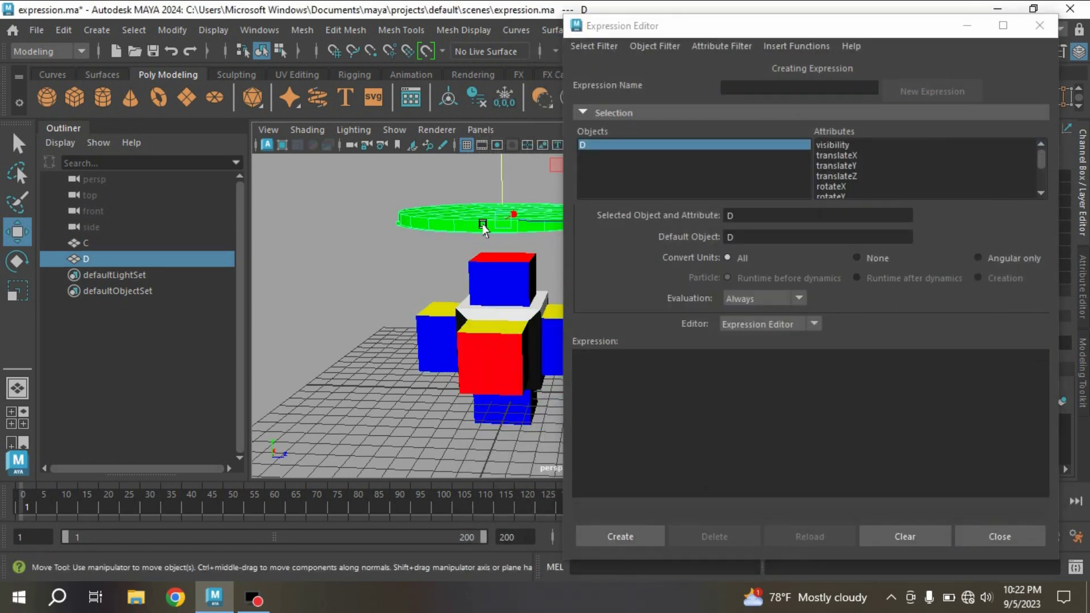
{"action": "left_click", "coordinate": [576, 44]}
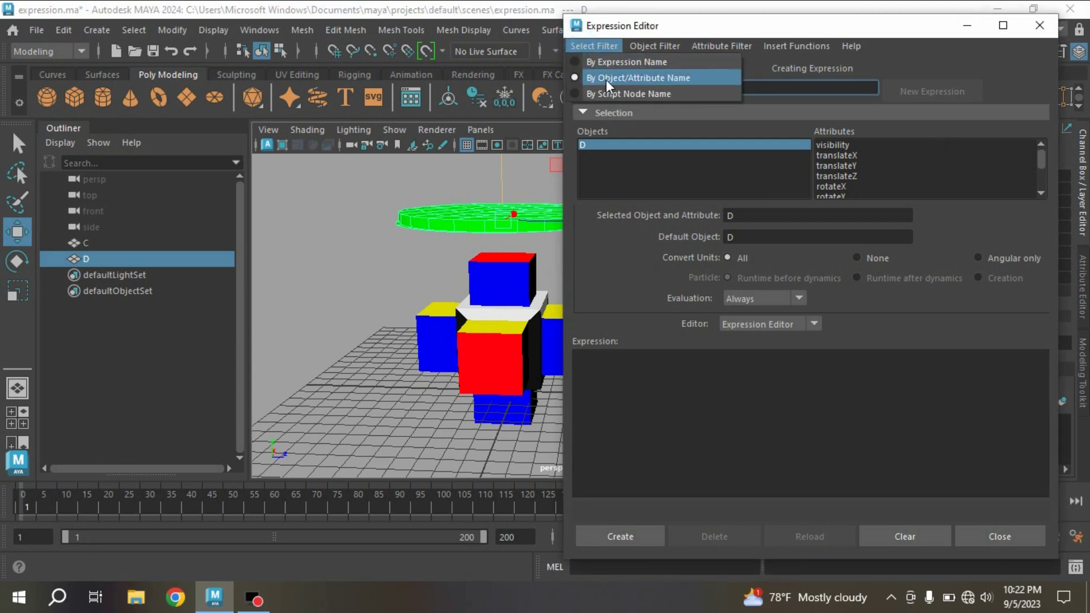
{"action": "left_click", "coordinate": [453, 179]}
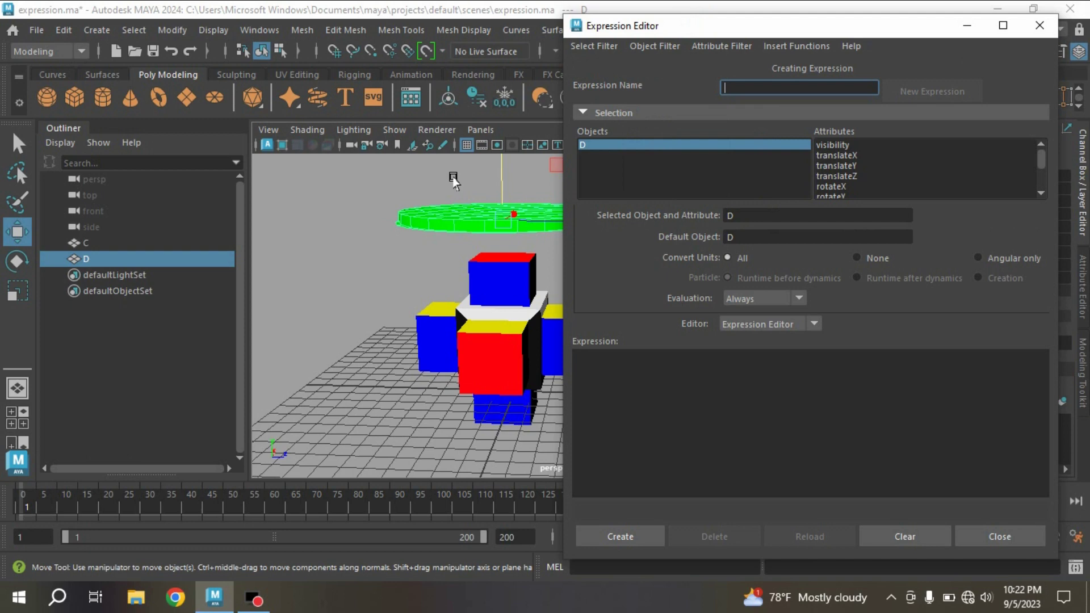
{"action": "left_click", "coordinate": [445, 214]}
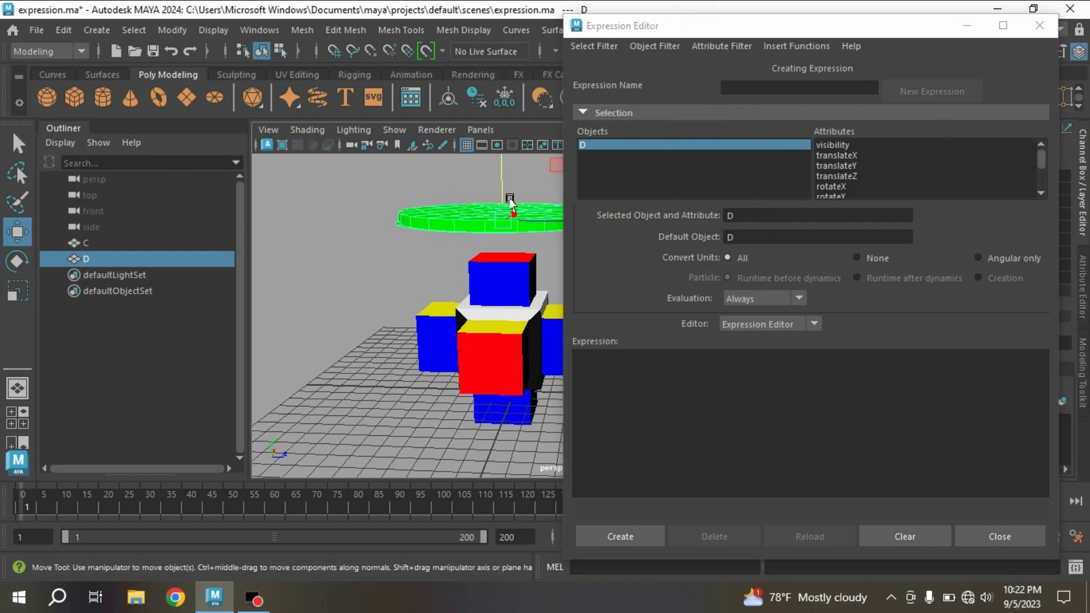
{"action": "left_click", "coordinate": [966, 25]}
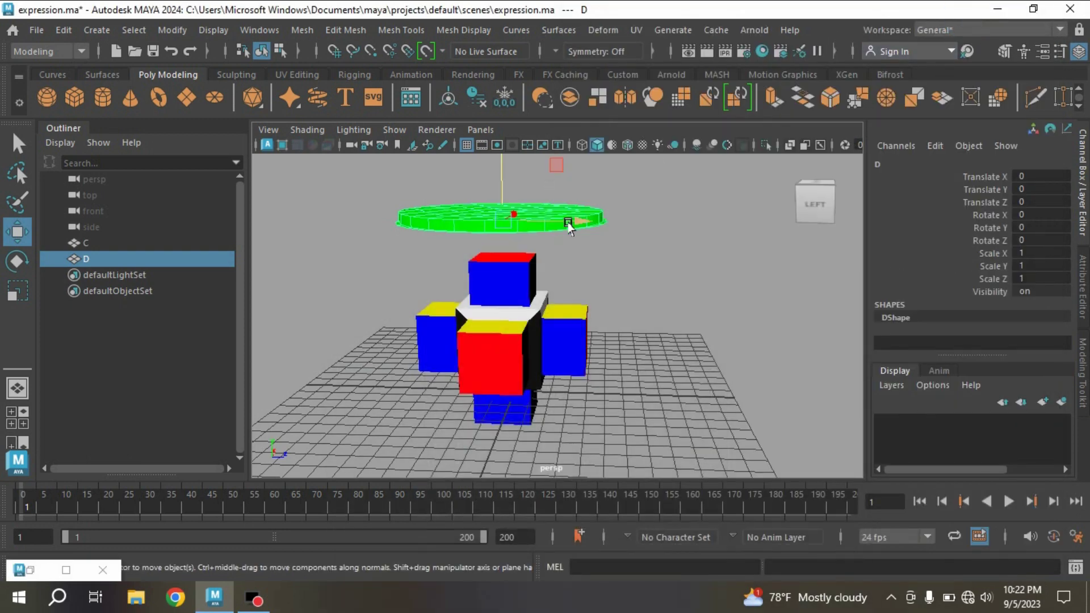
Step: Drag disc D along Z, undo the move, and set Translate Z to 0
{"action": "left_click_drag", "start_coordinate": [567, 224], "coordinate": [588, 233]}
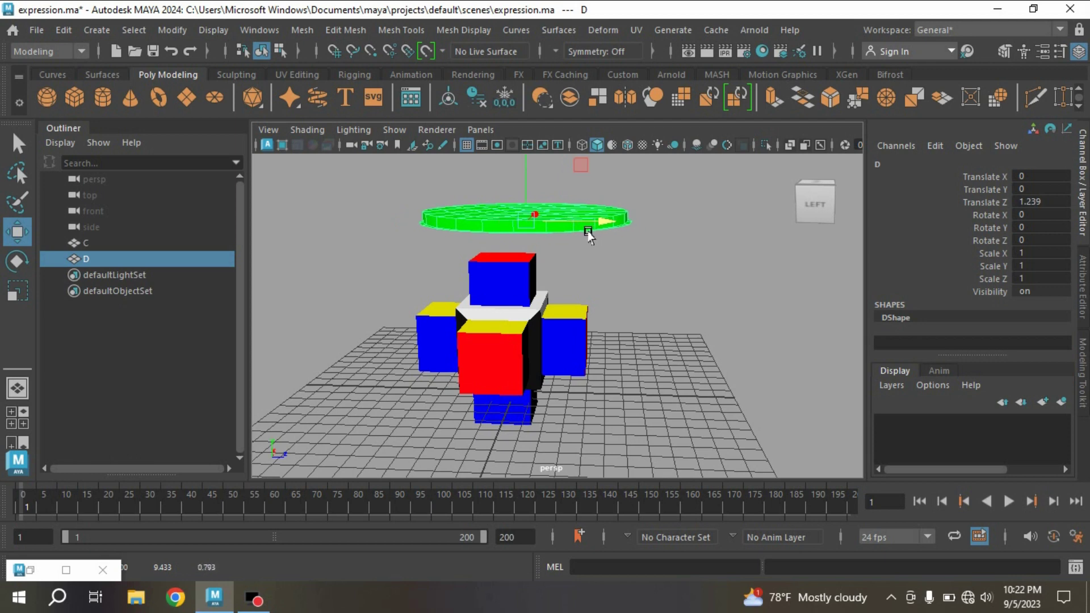
{"action": "left_click_drag", "start_coordinate": [588, 233], "coordinate": [585, 228]}
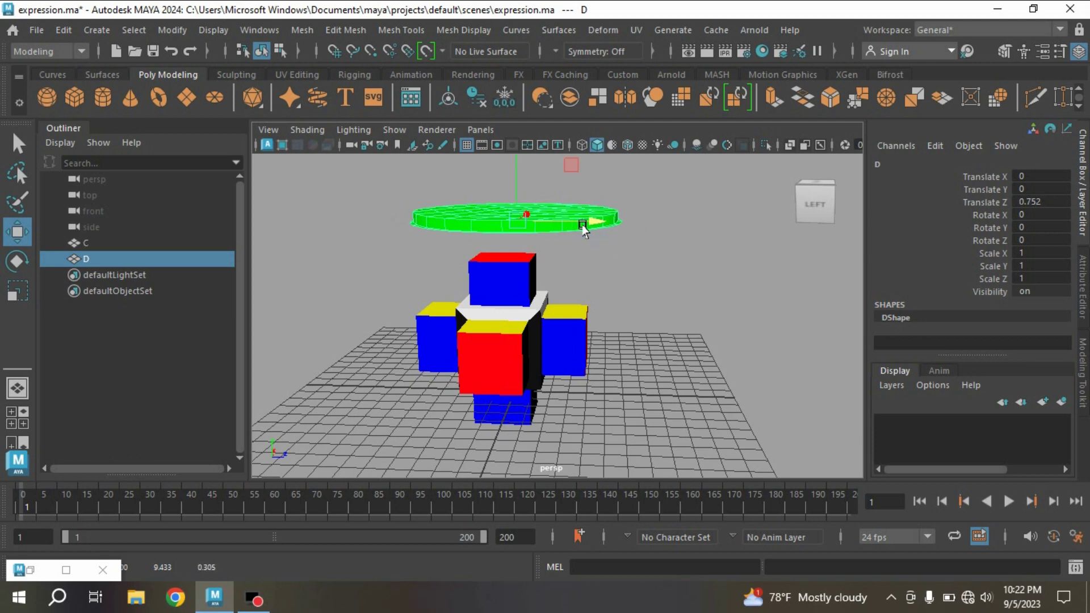
{"action": "key", "text": "ctrl+z"}
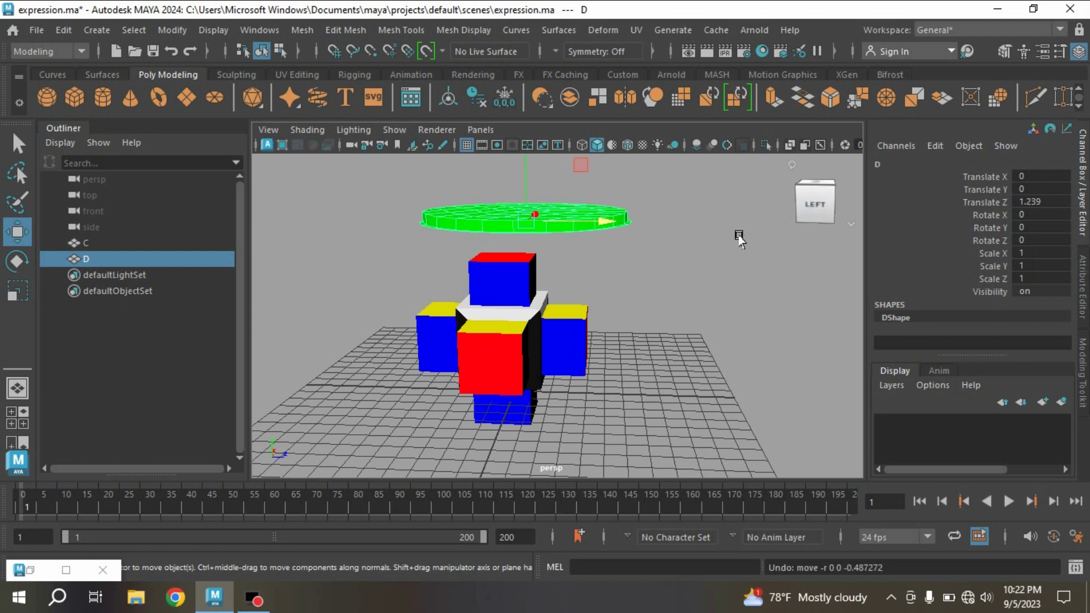
{"action": "double_click", "coordinate": [1031, 202]}
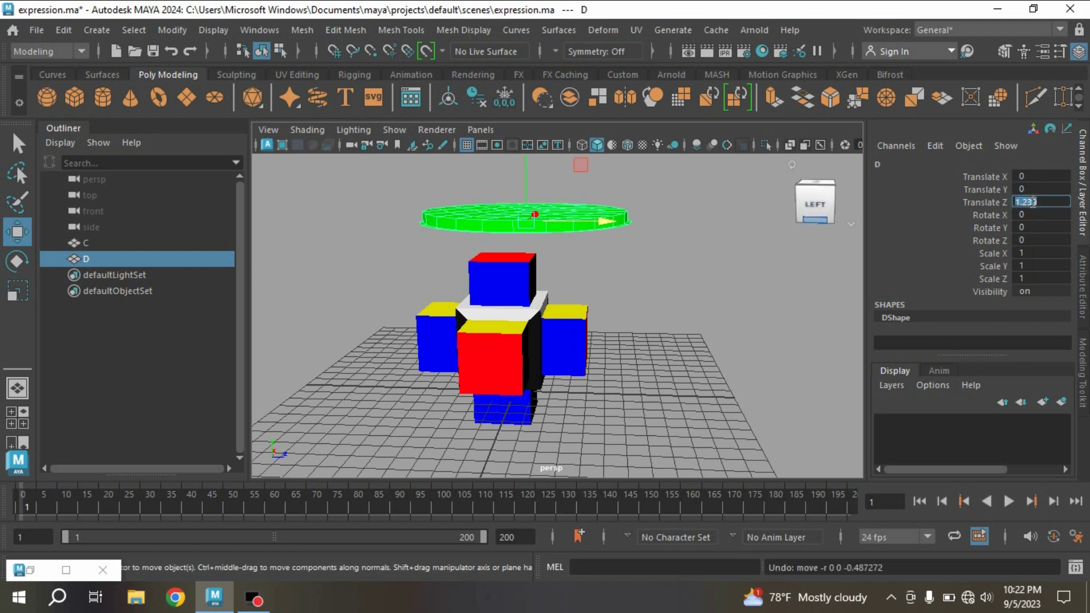
{"action": "type", "text": "0"}
{"action": "key", "text": "Return"}
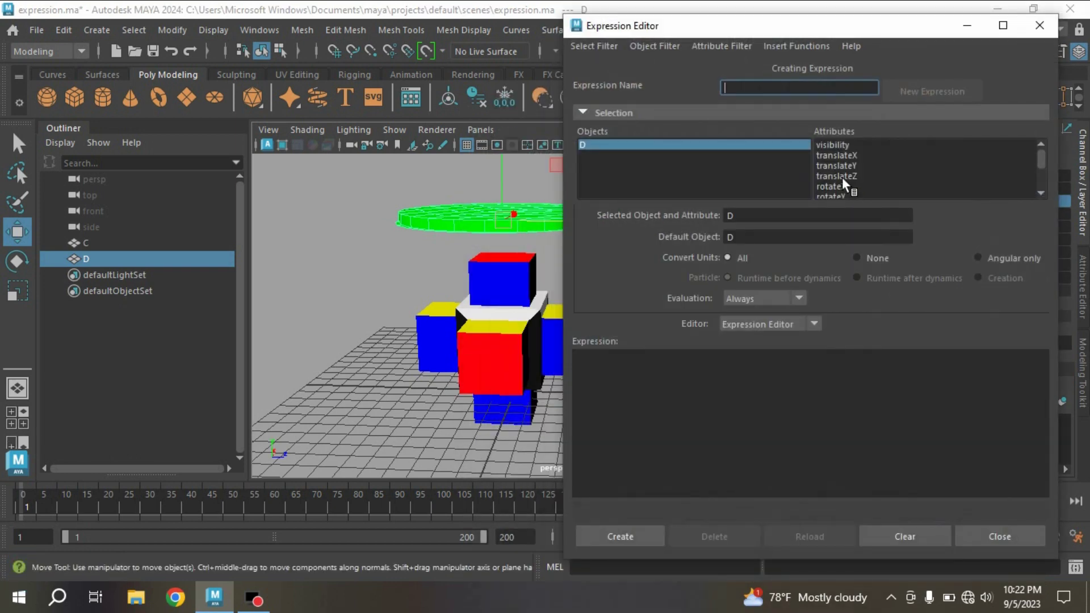
Step: Create an expression containing D.translateZ, copied from the selected attribute
{"action": "left_click", "coordinate": [842, 176]}
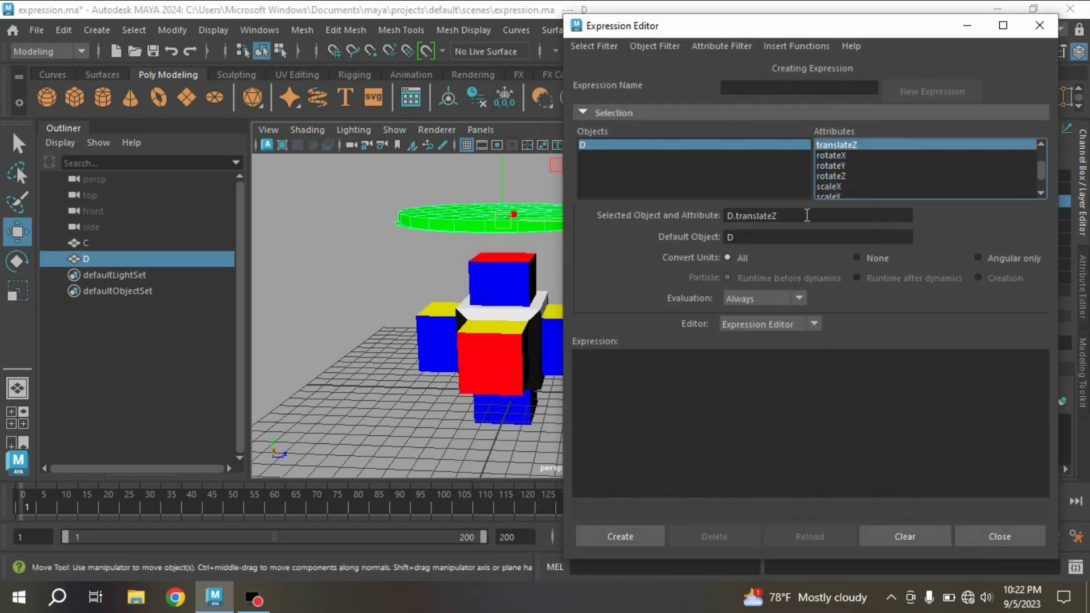
{"action": "left_click_drag", "start_coordinate": [806, 215], "coordinate": [656, 215]}
{"action": "key", "text": "ctrl+c"}
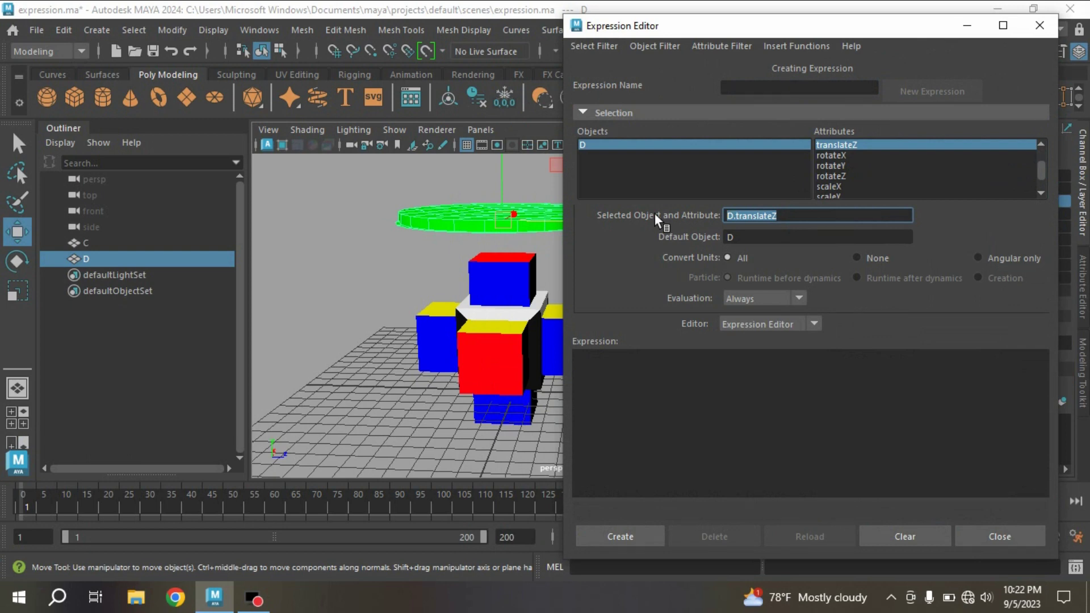
{"action": "left_click", "coordinate": [591, 360]}
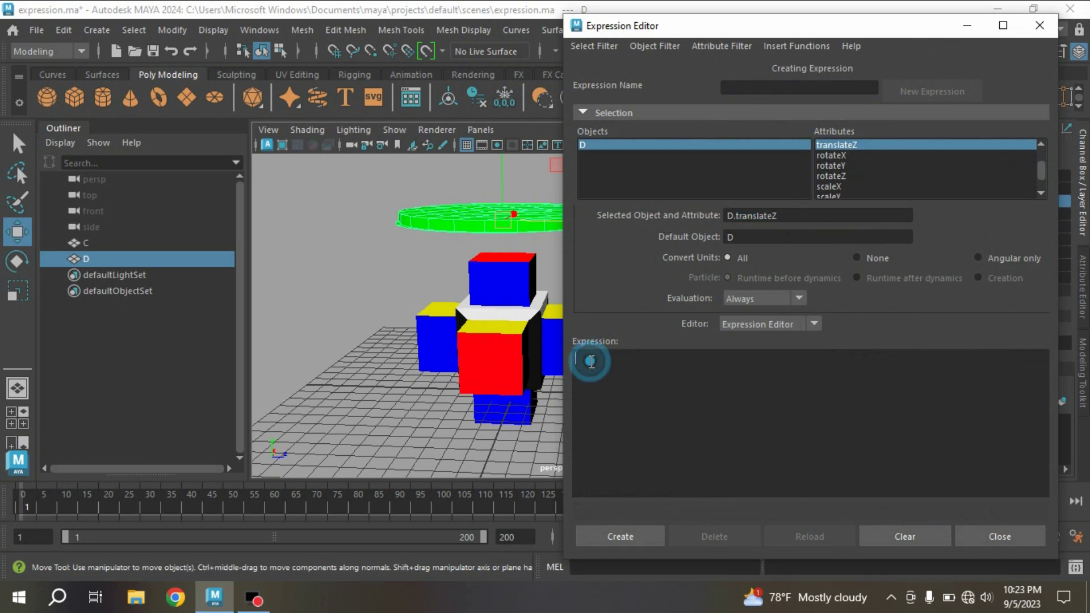
{"action": "key", "text": "ctrl+v"}
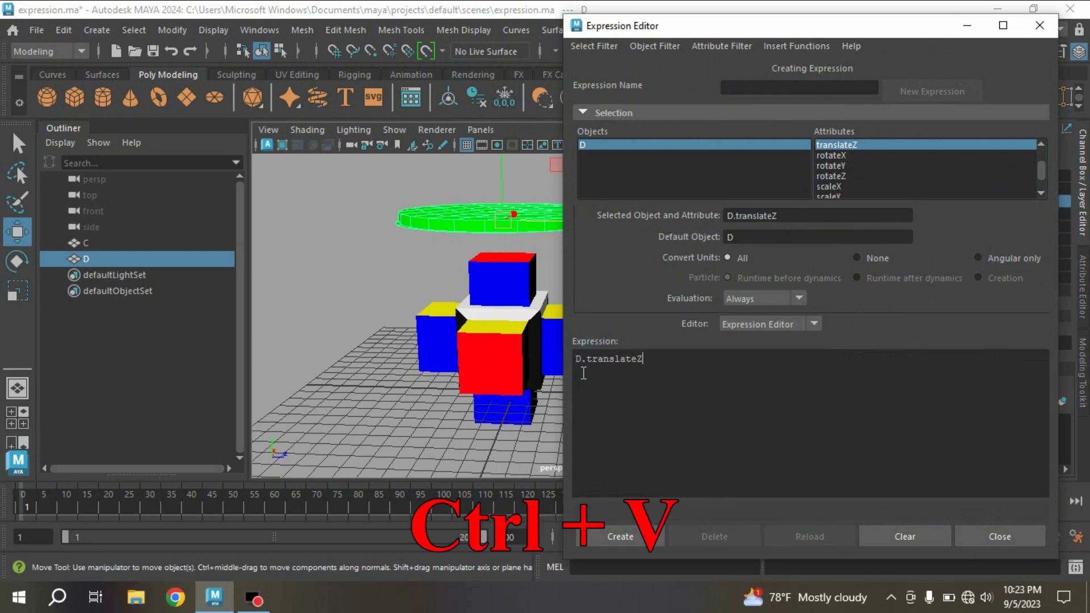
{"action": "left_click", "coordinate": [613, 537]}
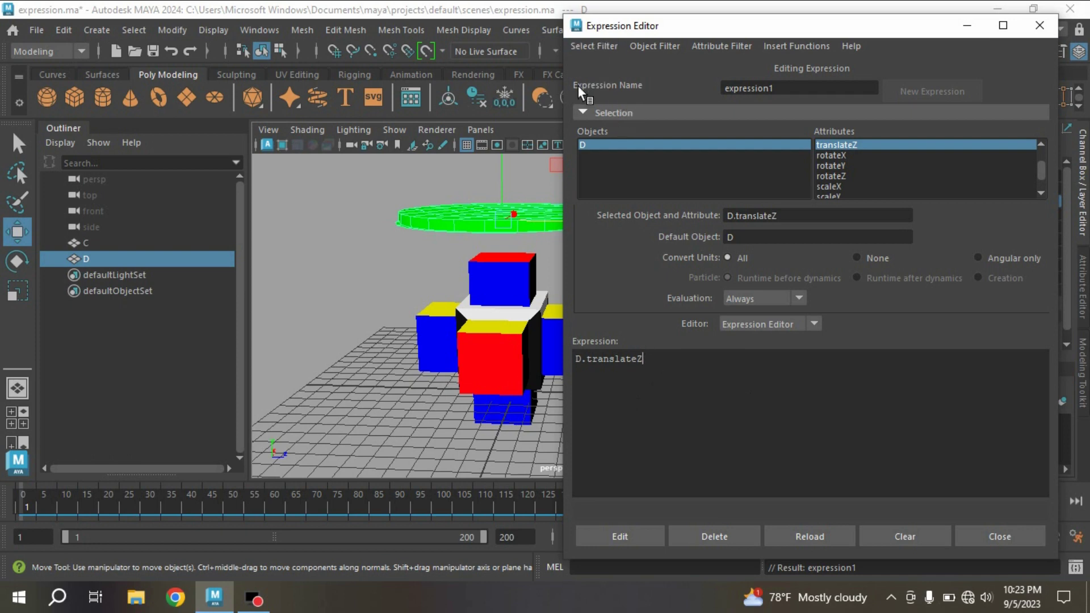
Step: Rename expression1 to 'first' and select cube C
{"action": "double_click", "coordinate": [783, 88]}
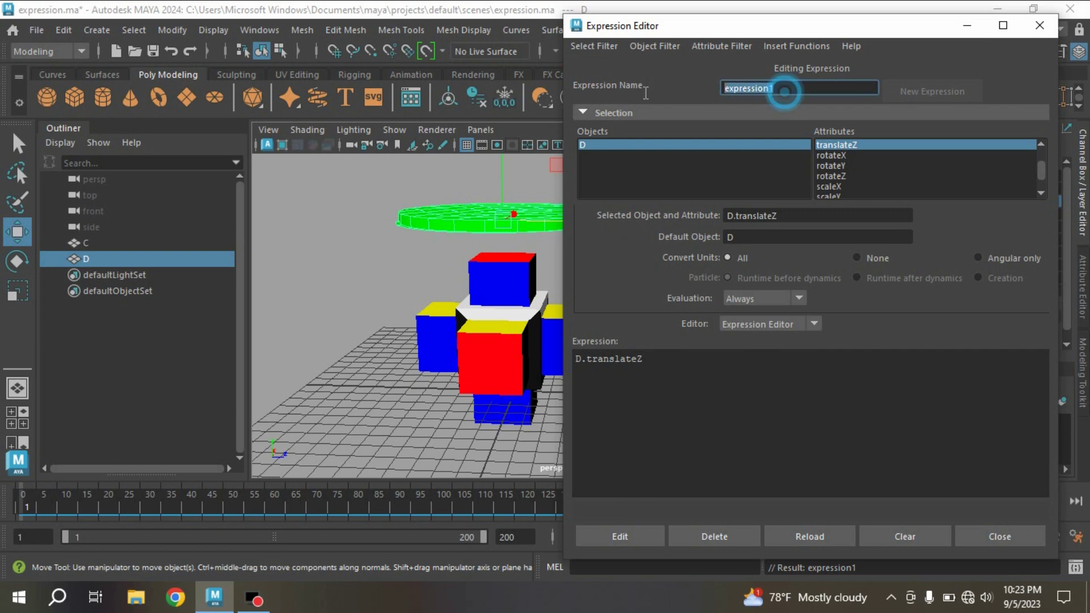
{"action": "type", "text": "fi"}
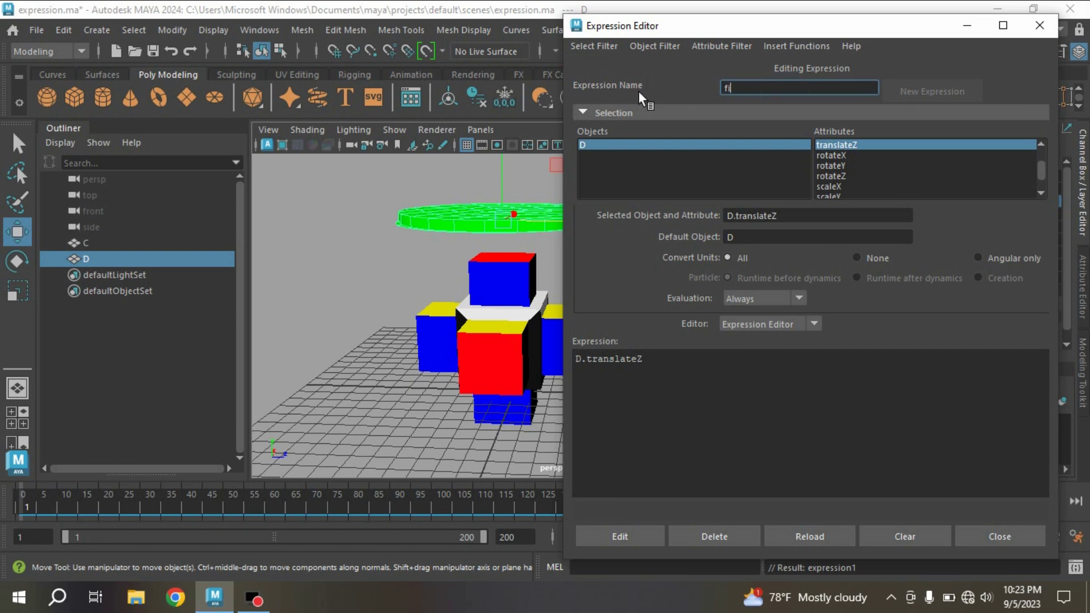
{"action": "type", "text": "rst"}
{"action": "key", "text": "Return"}
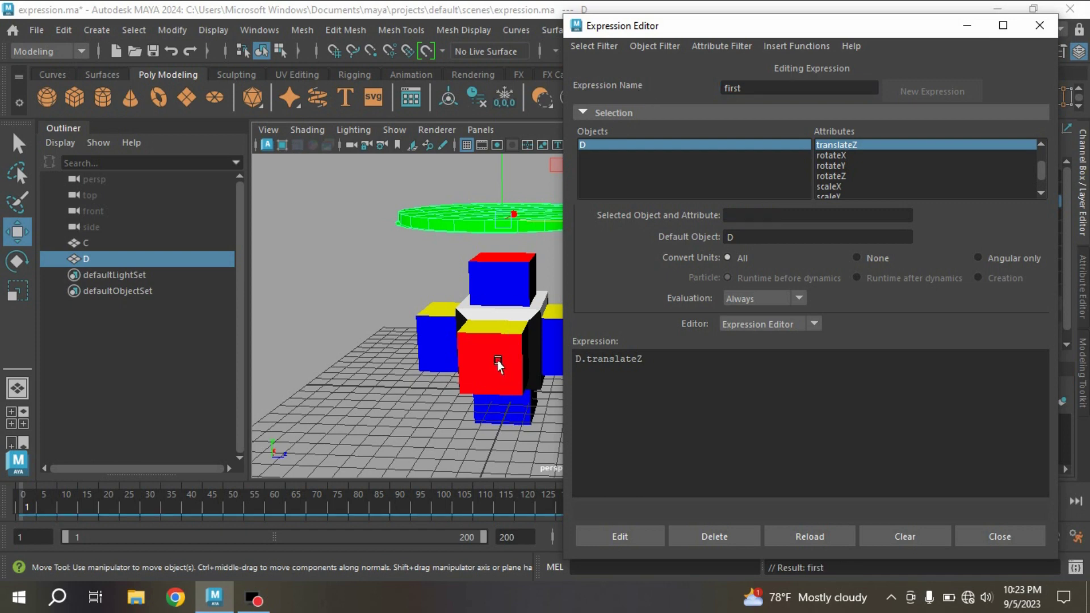
{"action": "left_click", "coordinate": [499, 366]}
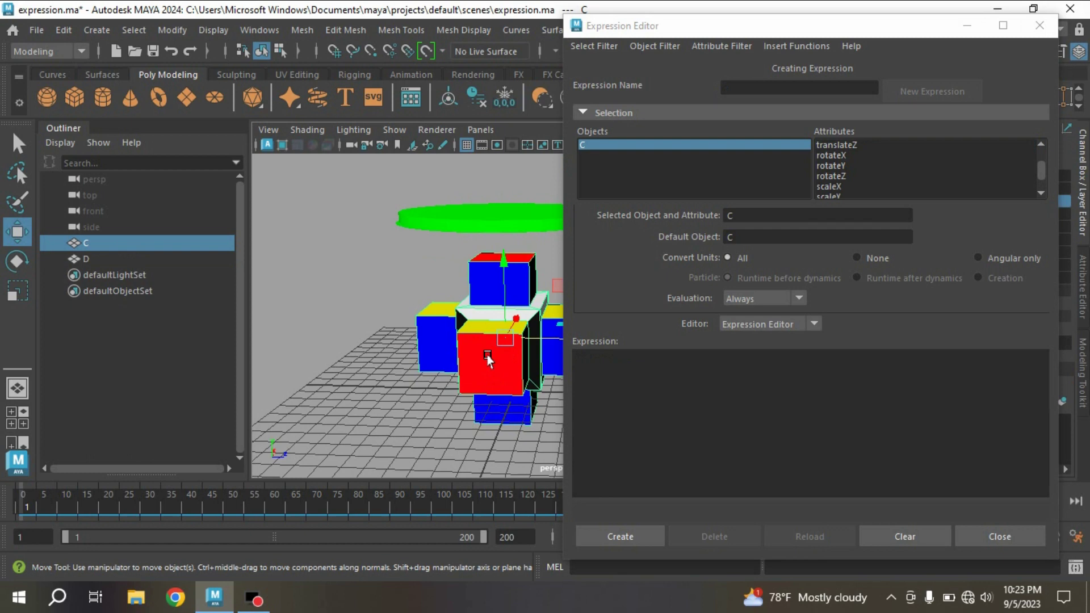
{"action": "left_click", "coordinate": [970, 24]}
{"action": "left_click", "coordinate": [16, 262]}
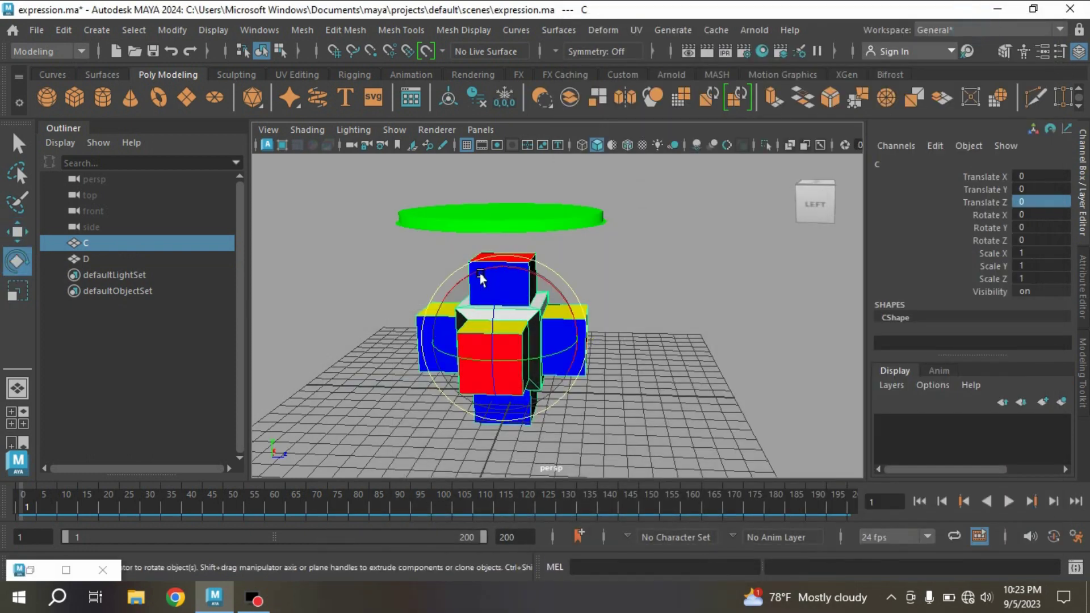
{"action": "mouse_move", "coordinate": [479, 272]}
{"action": "left_mouse_down"}
{"action": "mouse_move", "coordinate": [492, 273]}
{"action": "mouse_move", "coordinate": [479, 272]}
{"action": "left_mouse_up"}
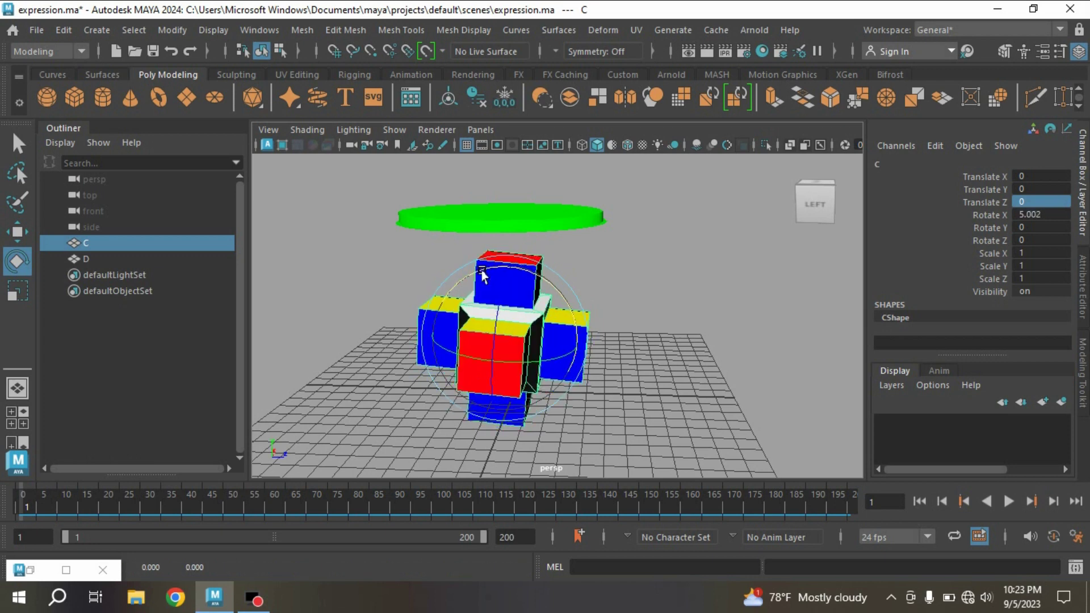
{"action": "double_click", "coordinate": [1030, 214]}
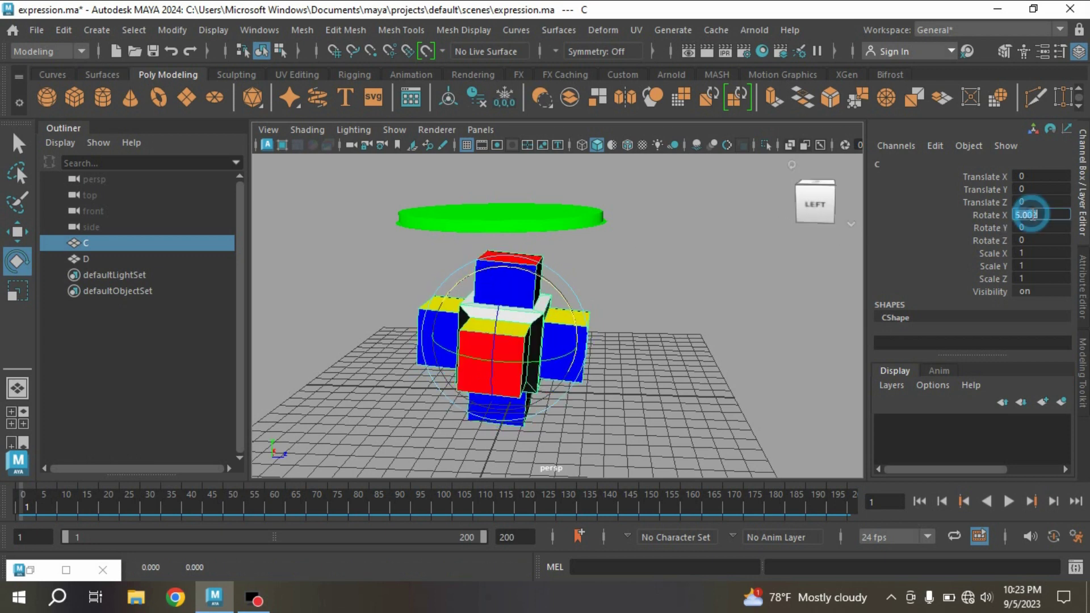
{"action": "type", "text": "0"}
{"action": "key", "text": "Return"}
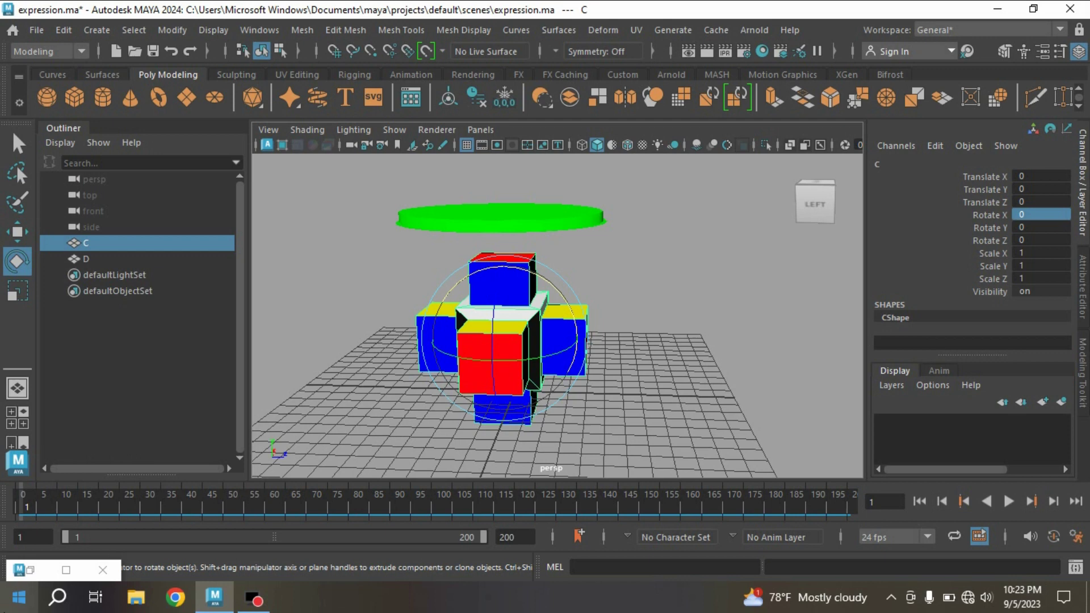
Step: Pick cube C's rotateX attribute in the Expression Editor and open the Select Filter options
{"action": "left_click", "coordinate": [36, 571]}
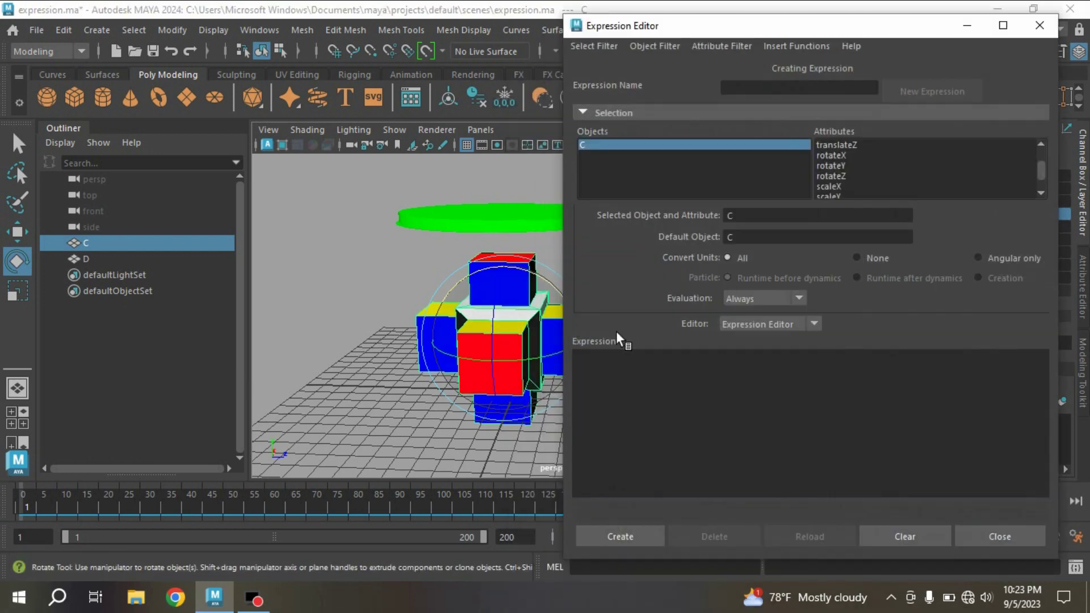
{"action": "left_click", "coordinate": [17, 146]}
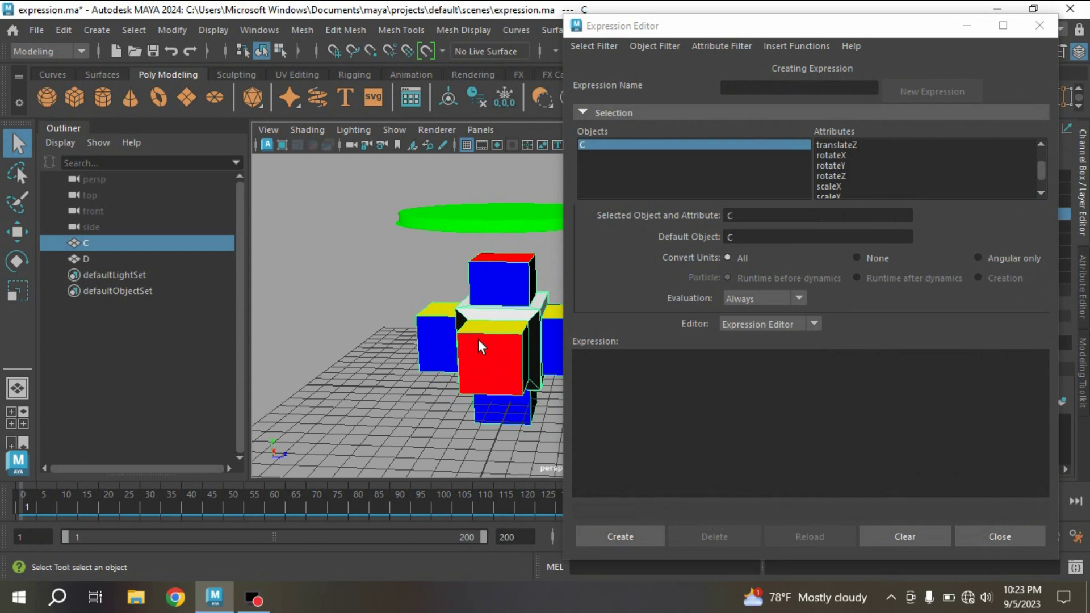
{"action": "left_click", "coordinate": [820, 153]}
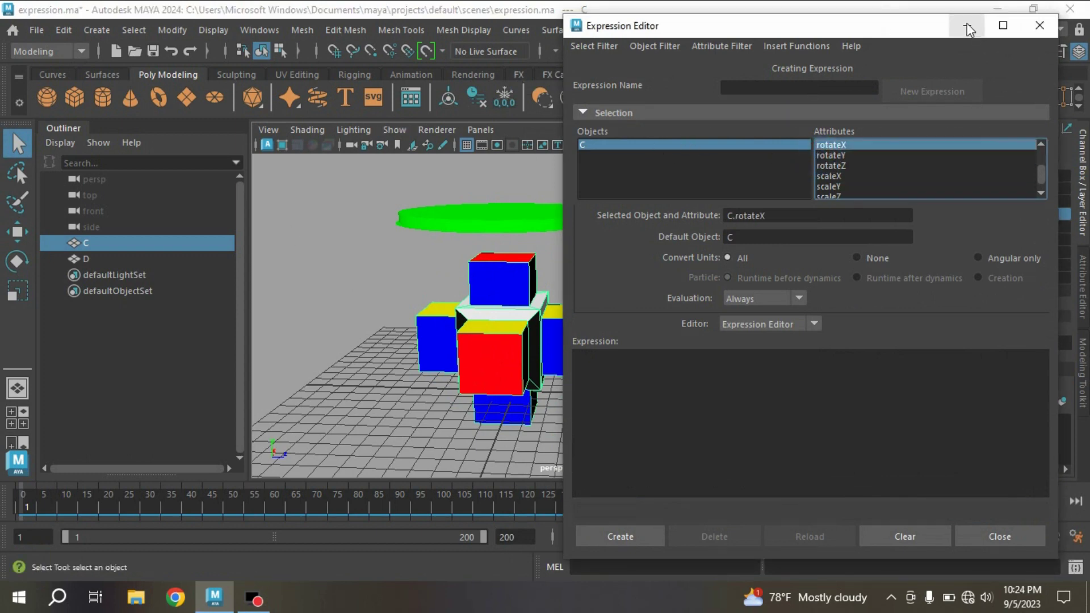
{"action": "double_click", "coordinate": [785, 216]}
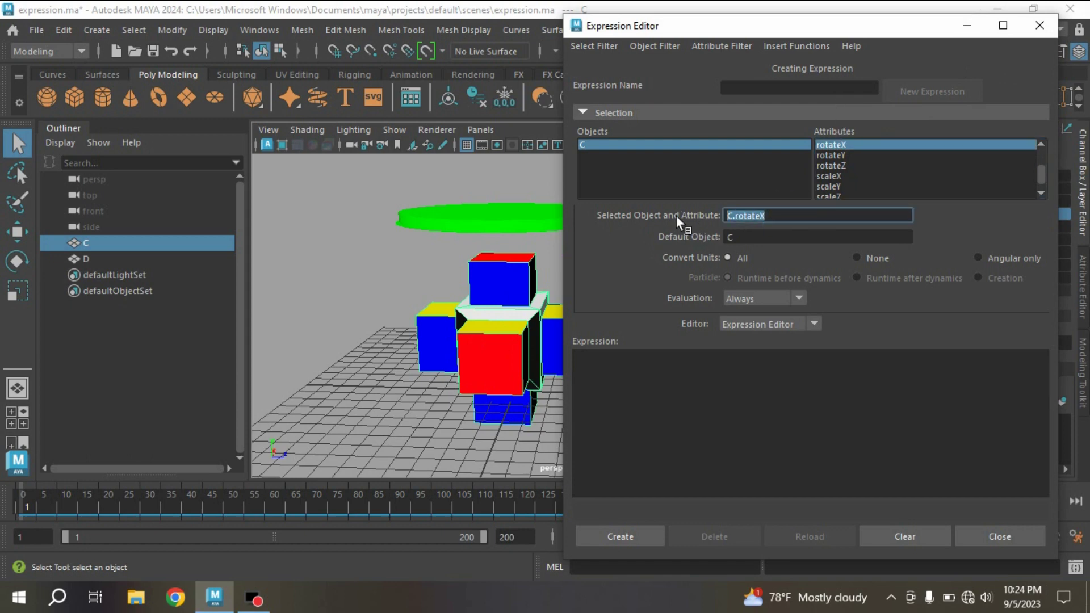
{"action": "left_click", "coordinate": [586, 45]}
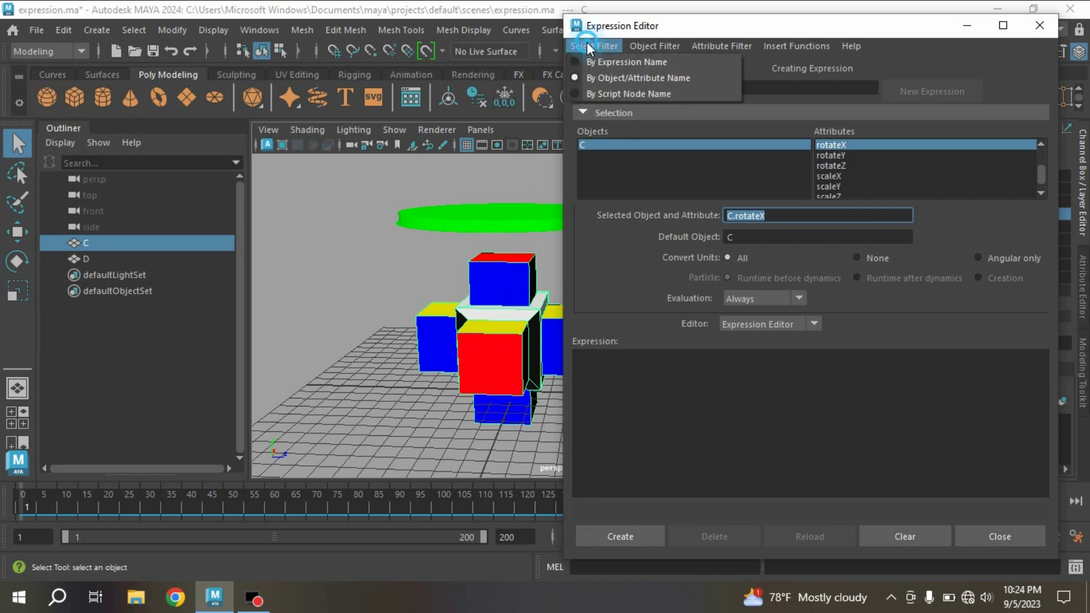
Step: Load expression 'first', insert C.rotateX= before D.translateZ, and apply the edit
{"action": "left_click", "coordinate": [613, 63]}
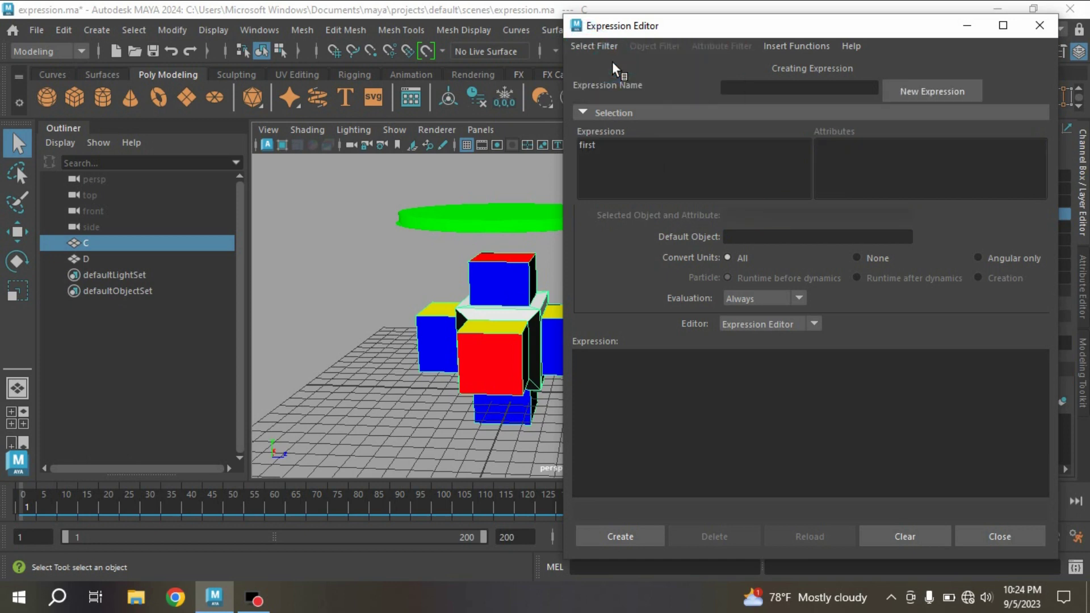
{"action": "left_click", "coordinate": [586, 144]}
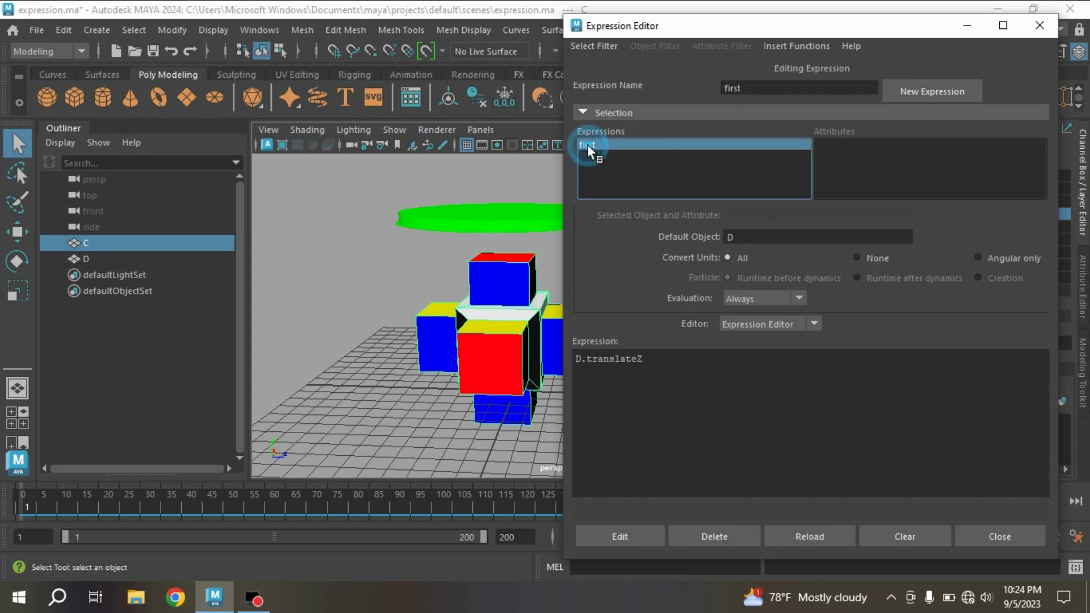
{"action": "left_click", "coordinate": [576, 360]}
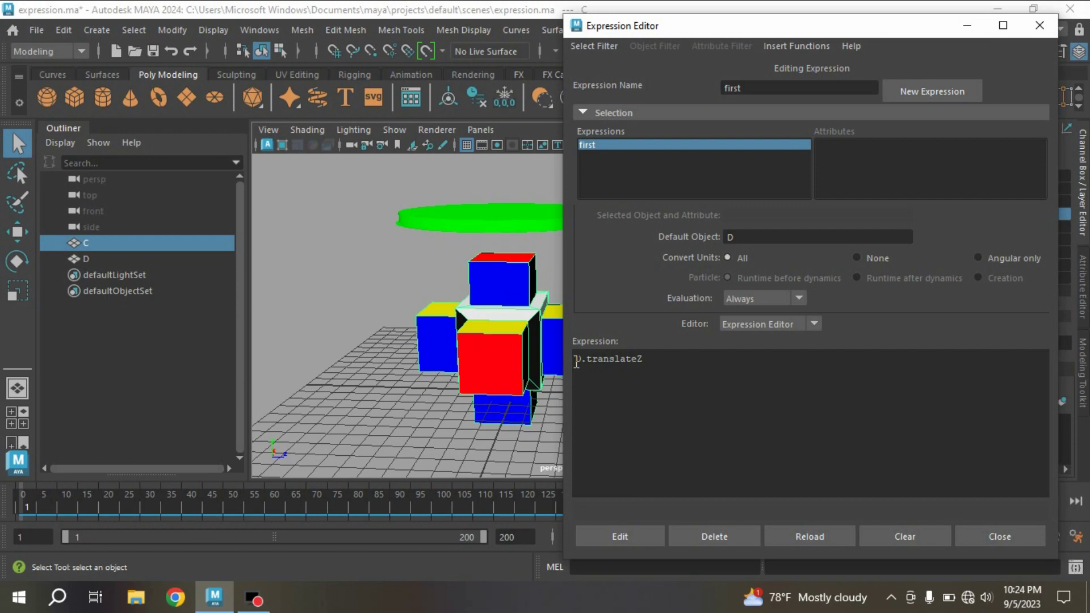
{"action": "type", "text": "="}
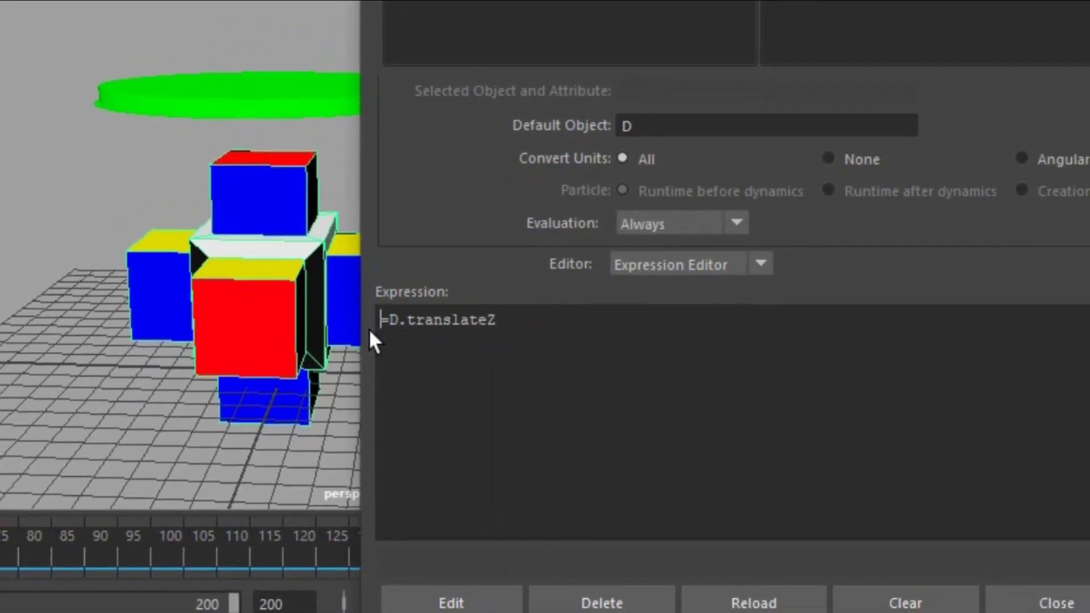
{"action": "type", "text": "C.rotateX"}
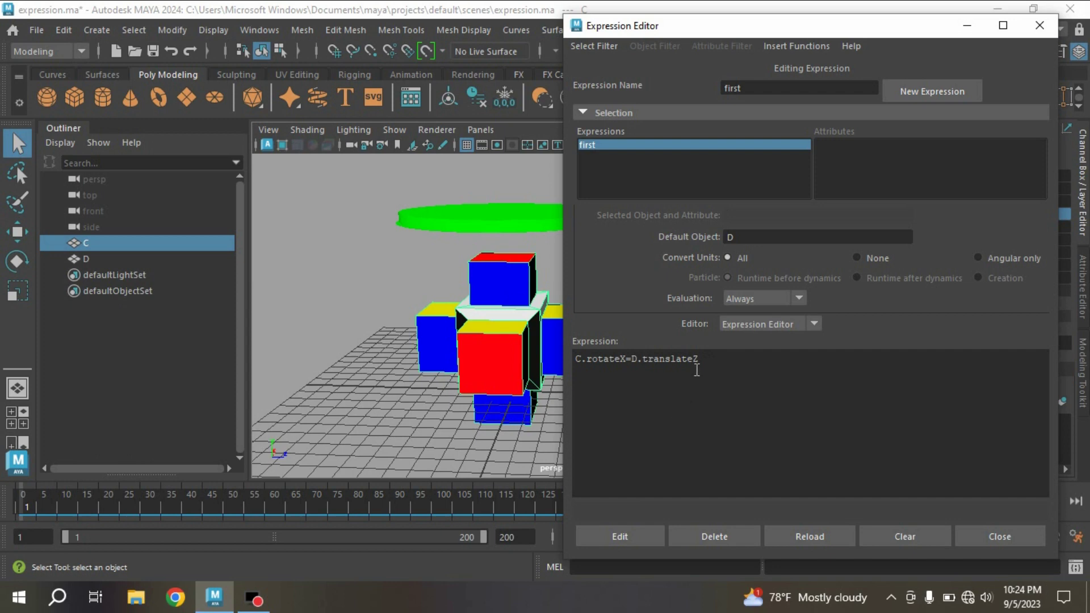
{"action": "type", "text": ";"}
{"action": "left_click", "coordinate": [611, 535]}
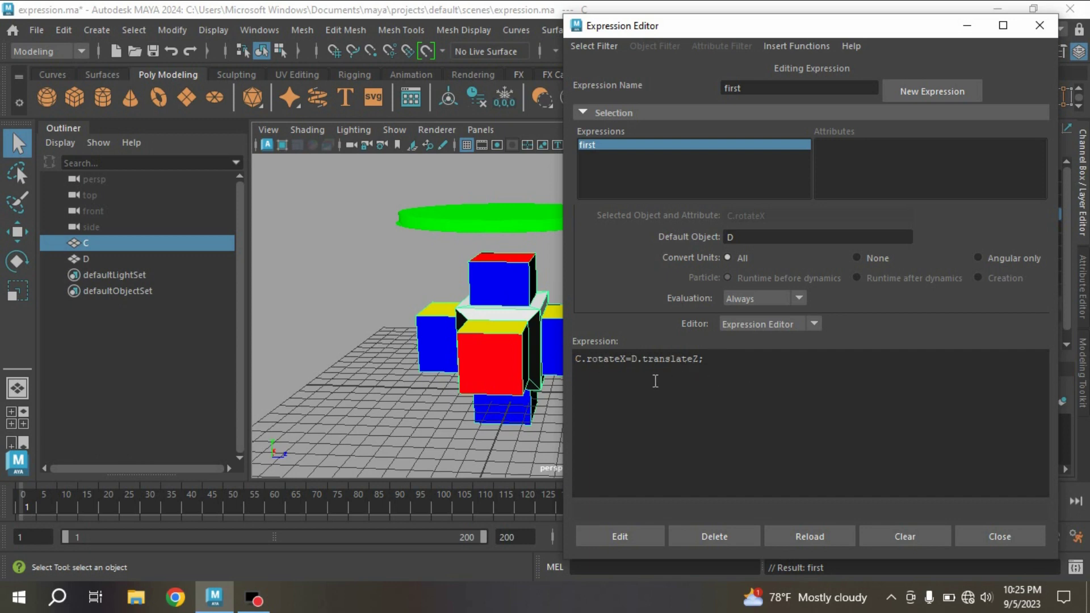
Step: Drag disc D back and forth along Z, then set its Translate Z to 0
{"action": "left_click", "coordinate": [964, 26]}
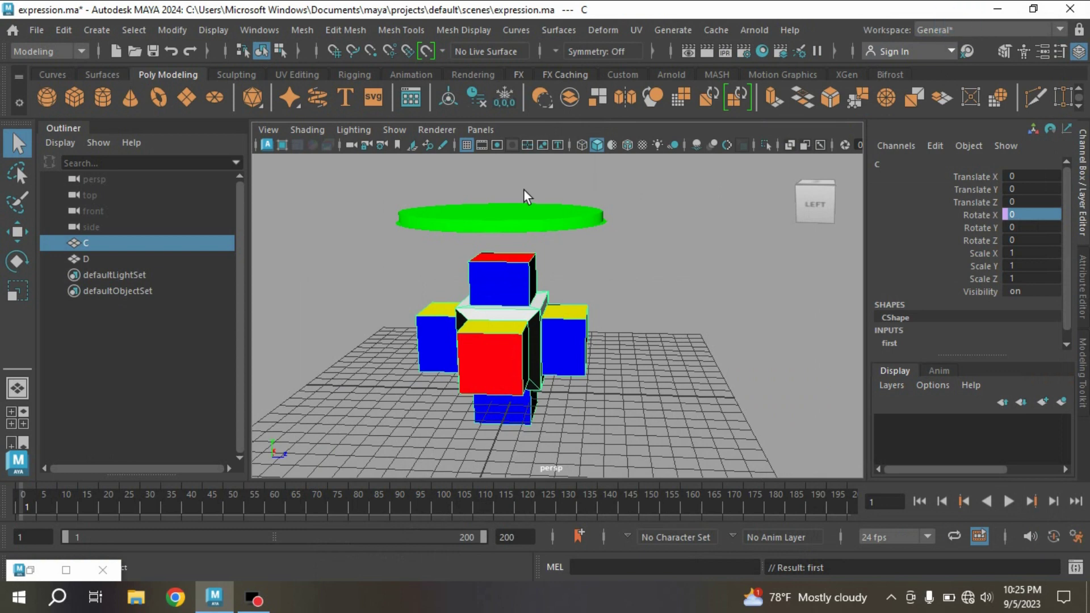
{"action": "left_click", "coordinate": [520, 218]}
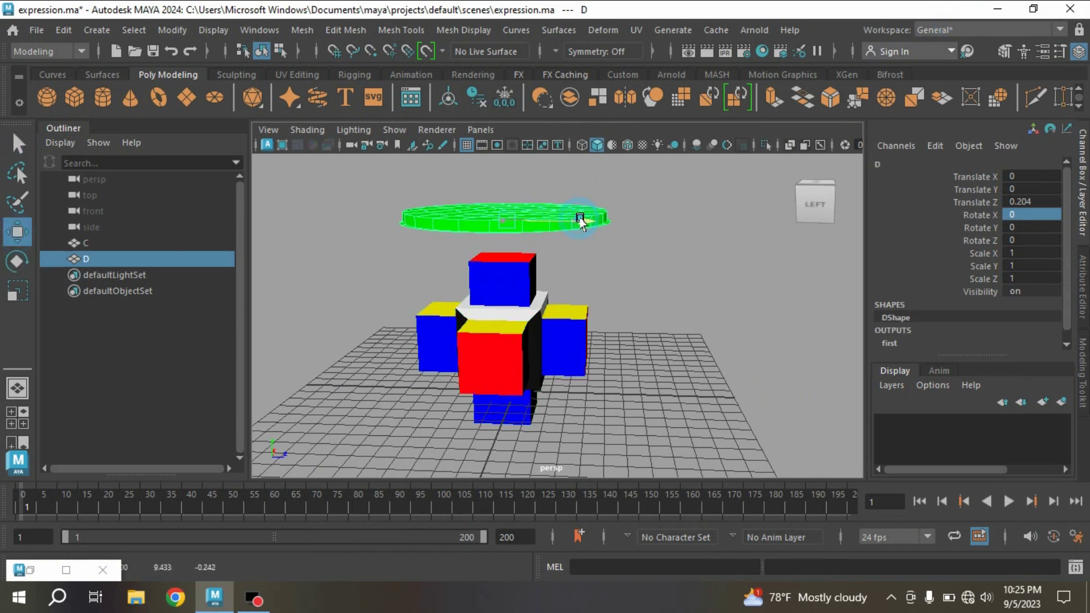
{"action": "mouse_move", "coordinate": [615, 224]}
{"action": "left_mouse_down"}
{"action": "mouse_move", "coordinate": [515, 254]}
{"action": "mouse_move", "coordinate": [710, 245]}
{"action": "mouse_move", "coordinate": [530, 276]}
{"action": "mouse_move", "coordinate": [650, 267]}
{"action": "mouse_move", "coordinate": [532, 277]}
{"action": "left_mouse_up"}
{"action": "mouse_move", "coordinate": [531, 275]}
{"action": "middle_mouse_down"}
{"action": "mouse_move", "coordinate": [639, 266]}
{"action": "mouse_move", "coordinate": [610, 268]}
{"action": "middle_mouse_up"}
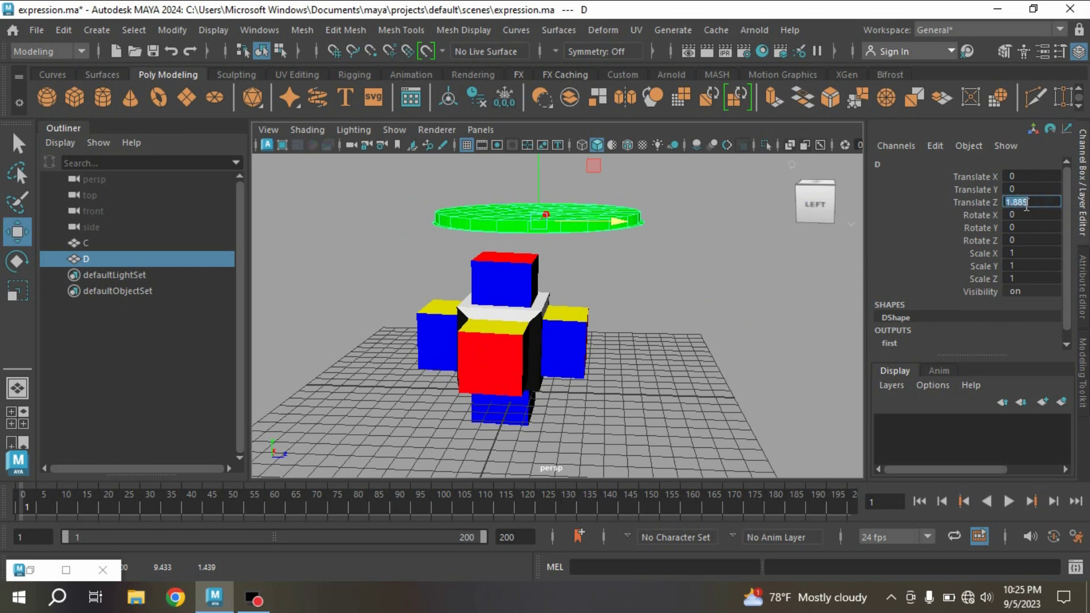
{"action": "type", "text": "0"}
{"action": "key", "text": "Return"}
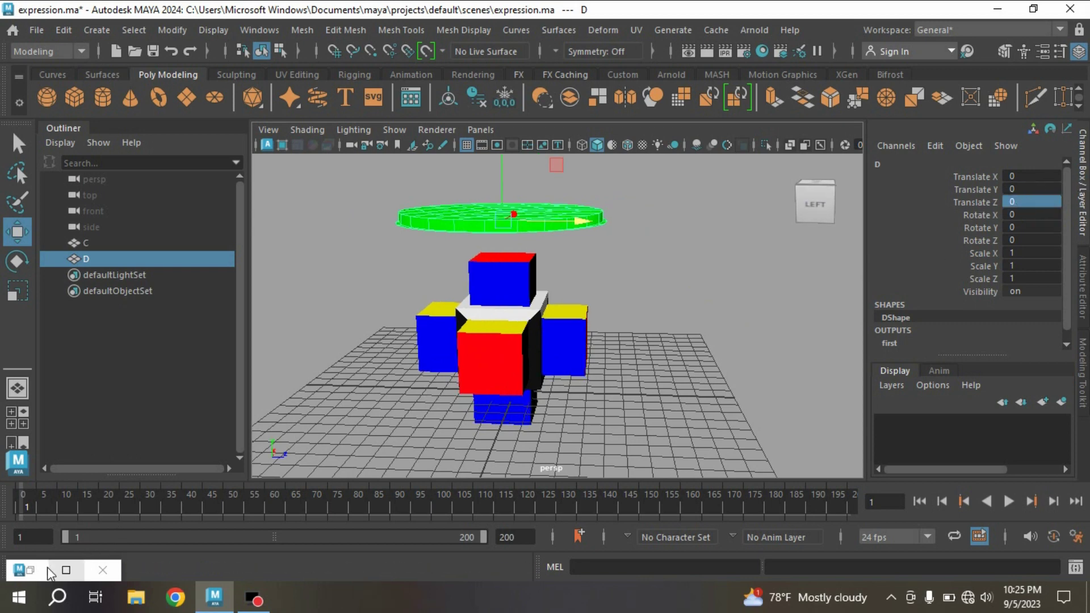
Step: Change expression 'first' to C.rotateX=D.translateZ*90 and apply it
{"action": "left_click", "coordinate": [43, 576]}
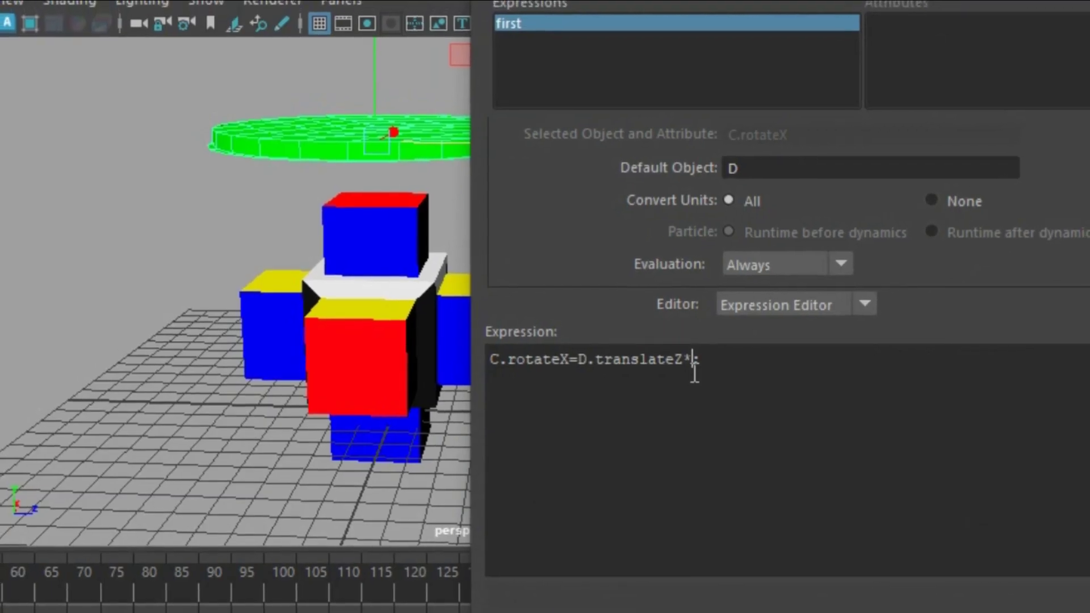
{"action": "type", "text": "90"}
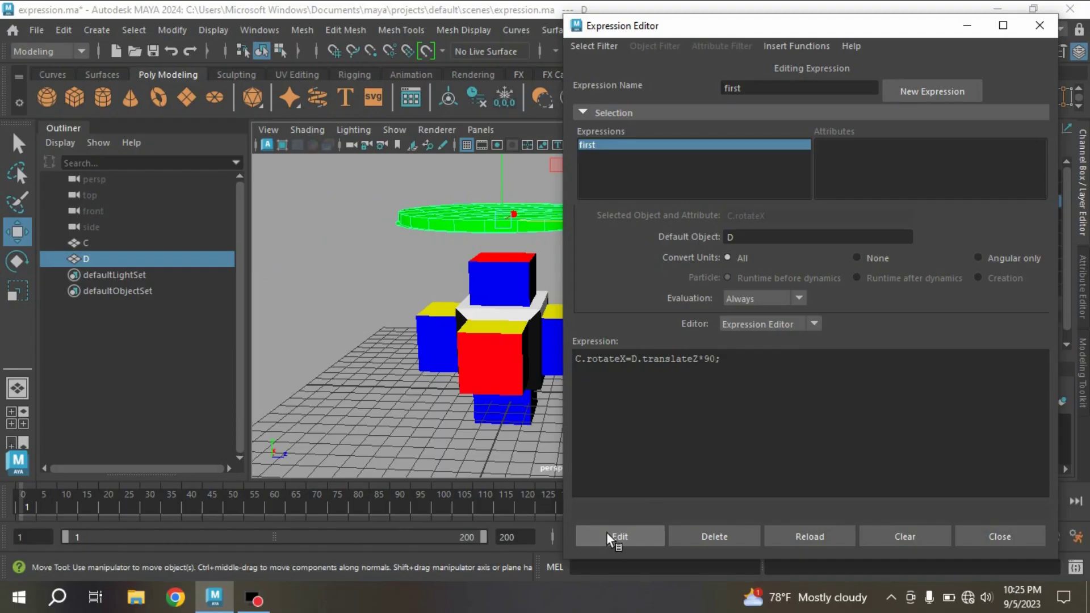
{"action": "left_click", "coordinate": [607, 532]}
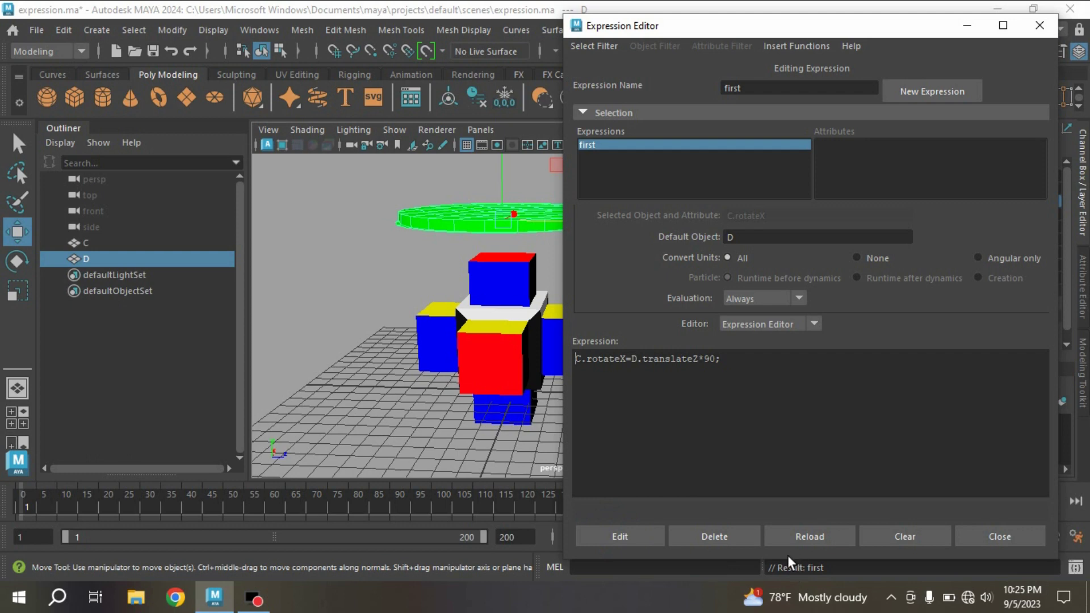
Step: Drag disc D along Z to watch cube C rotate, then reset Translate Z to 0
{"action": "left_click", "coordinate": [977, 27]}
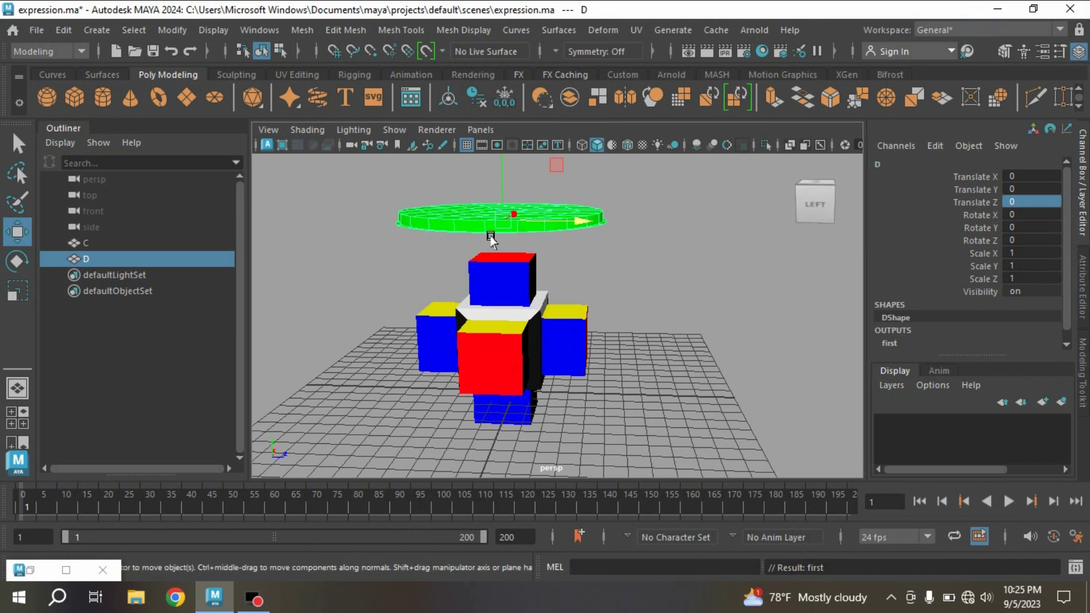
{"action": "mouse_move", "coordinate": [563, 222]}
{"action": "left_mouse_down"}
{"action": "mouse_move", "coordinate": [750, 258]}
{"action": "mouse_move", "coordinate": [425, 284]}
{"action": "mouse_move", "coordinate": [580, 289]}
{"action": "left_mouse_up"}
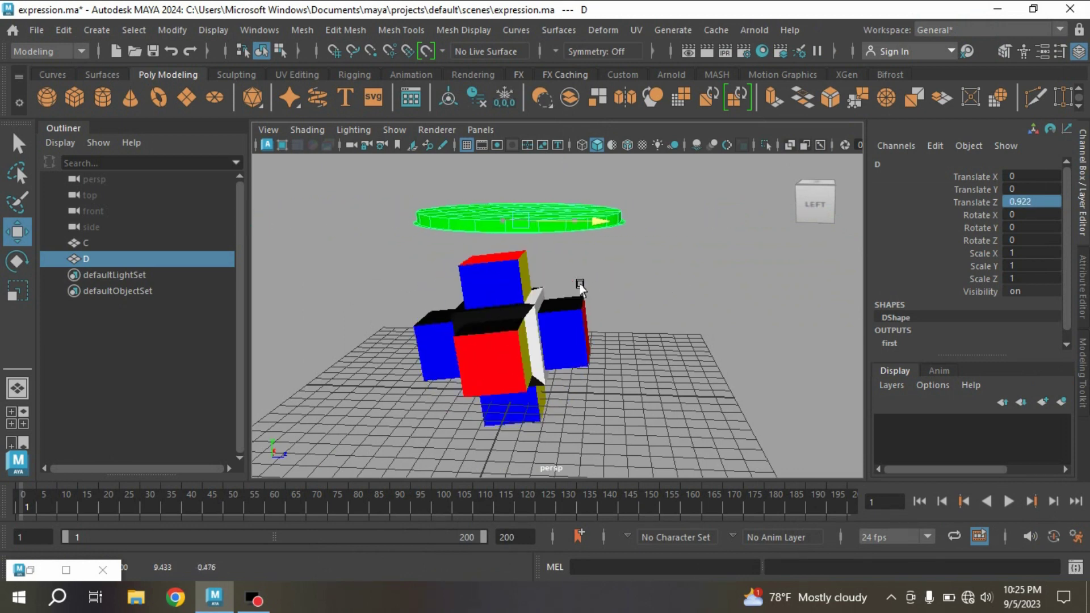
{"action": "double_click", "coordinate": [1028, 202]}
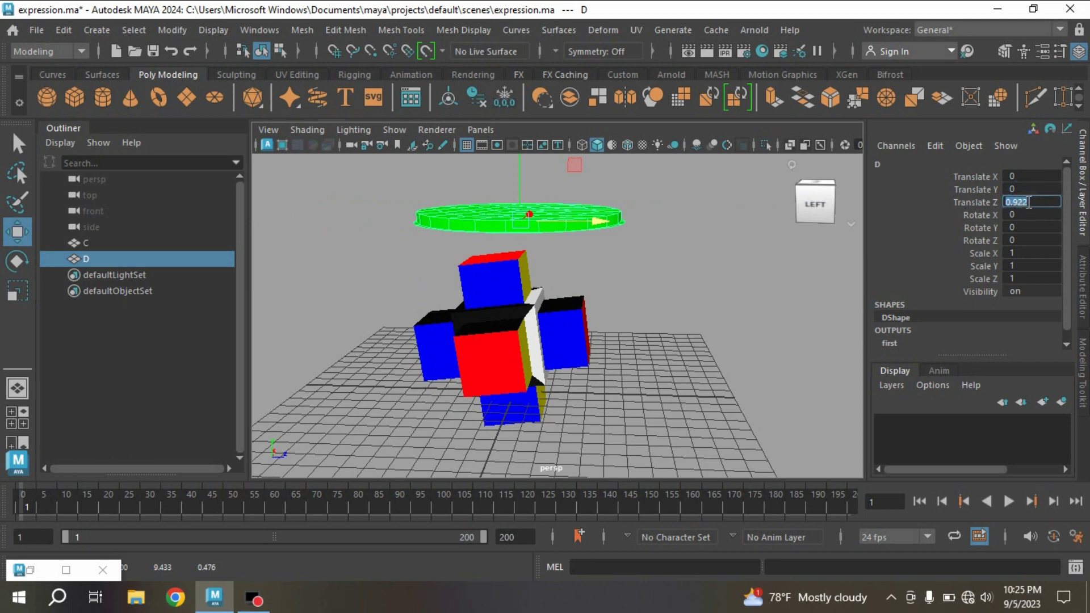
{"action": "type", "text": "0"}
{"action": "key", "text": "Return"}
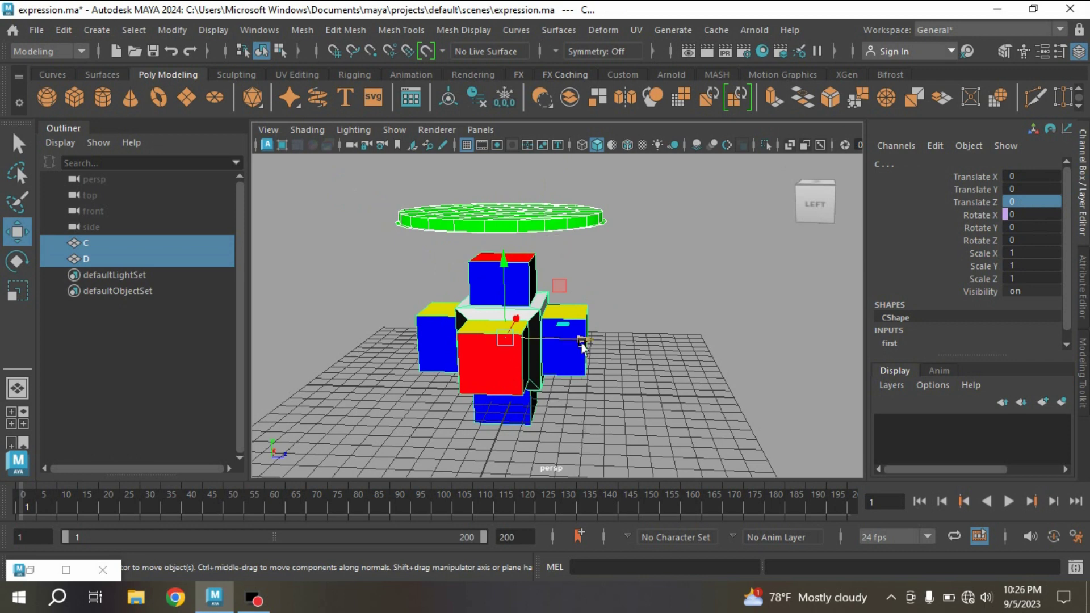
Step: Drag cube C and disc D along Z and back so C spins, then zoom out
{"action": "left_click_drag", "start_coordinate": [582, 344], "coordinate": [740, 370]}
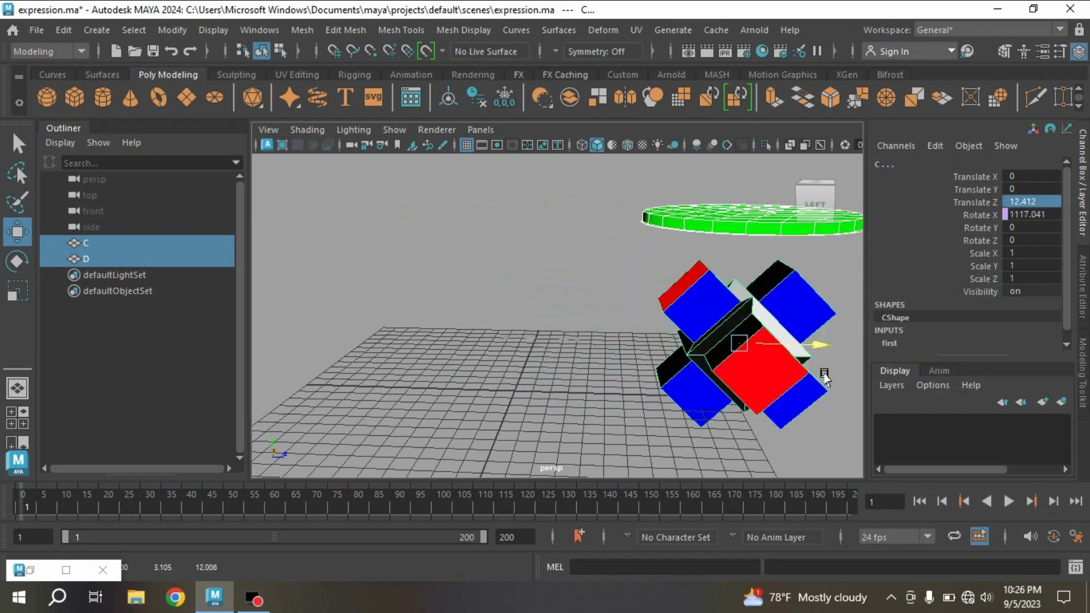
{"action": "mouse_move", "coordinate": [741, 370]}
{"action": "left_mouse_down"}
{"action": "mouse_move", "coordinate": [517, 385]}
{"action": "mouse_move", "coordinate": [695, 393]}
{"action": "mouse_move", "coordinate": [502, 384]}
{"action": "mouse_move", "coordinate": [549, 392]}
{"action": "left_mouse_up"}
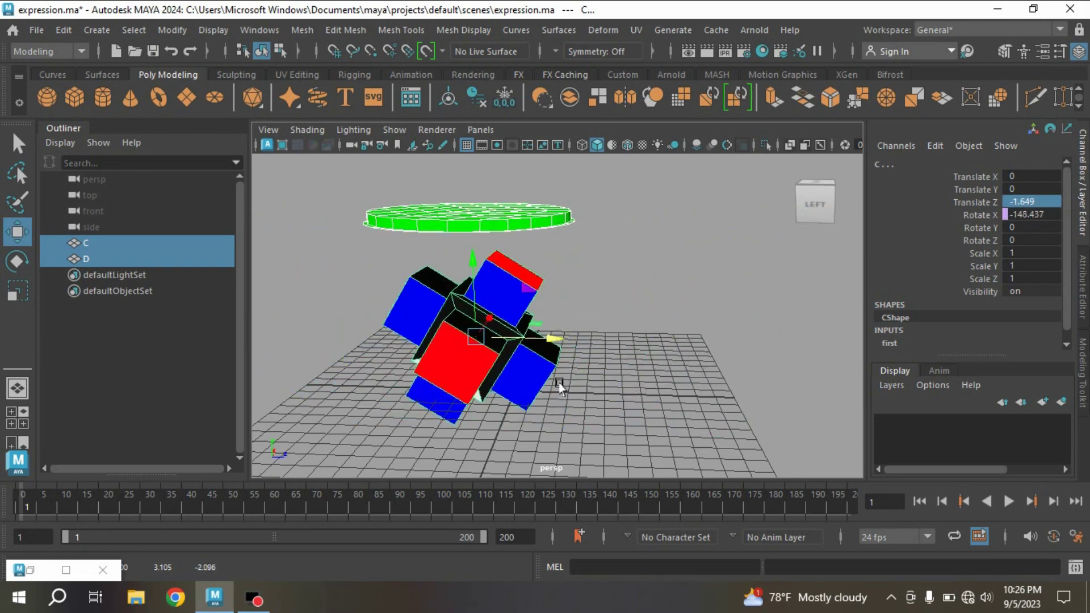
{"action": "right_click_drag", "start_coordinate": [562, 385], "coordinate": [390, 365], "text": "alt"}
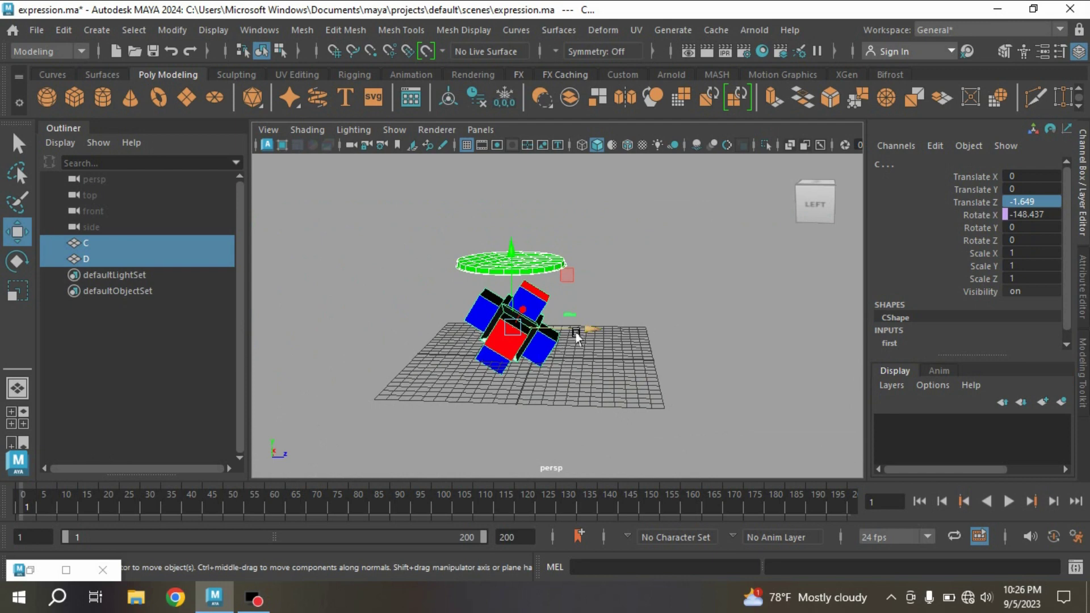